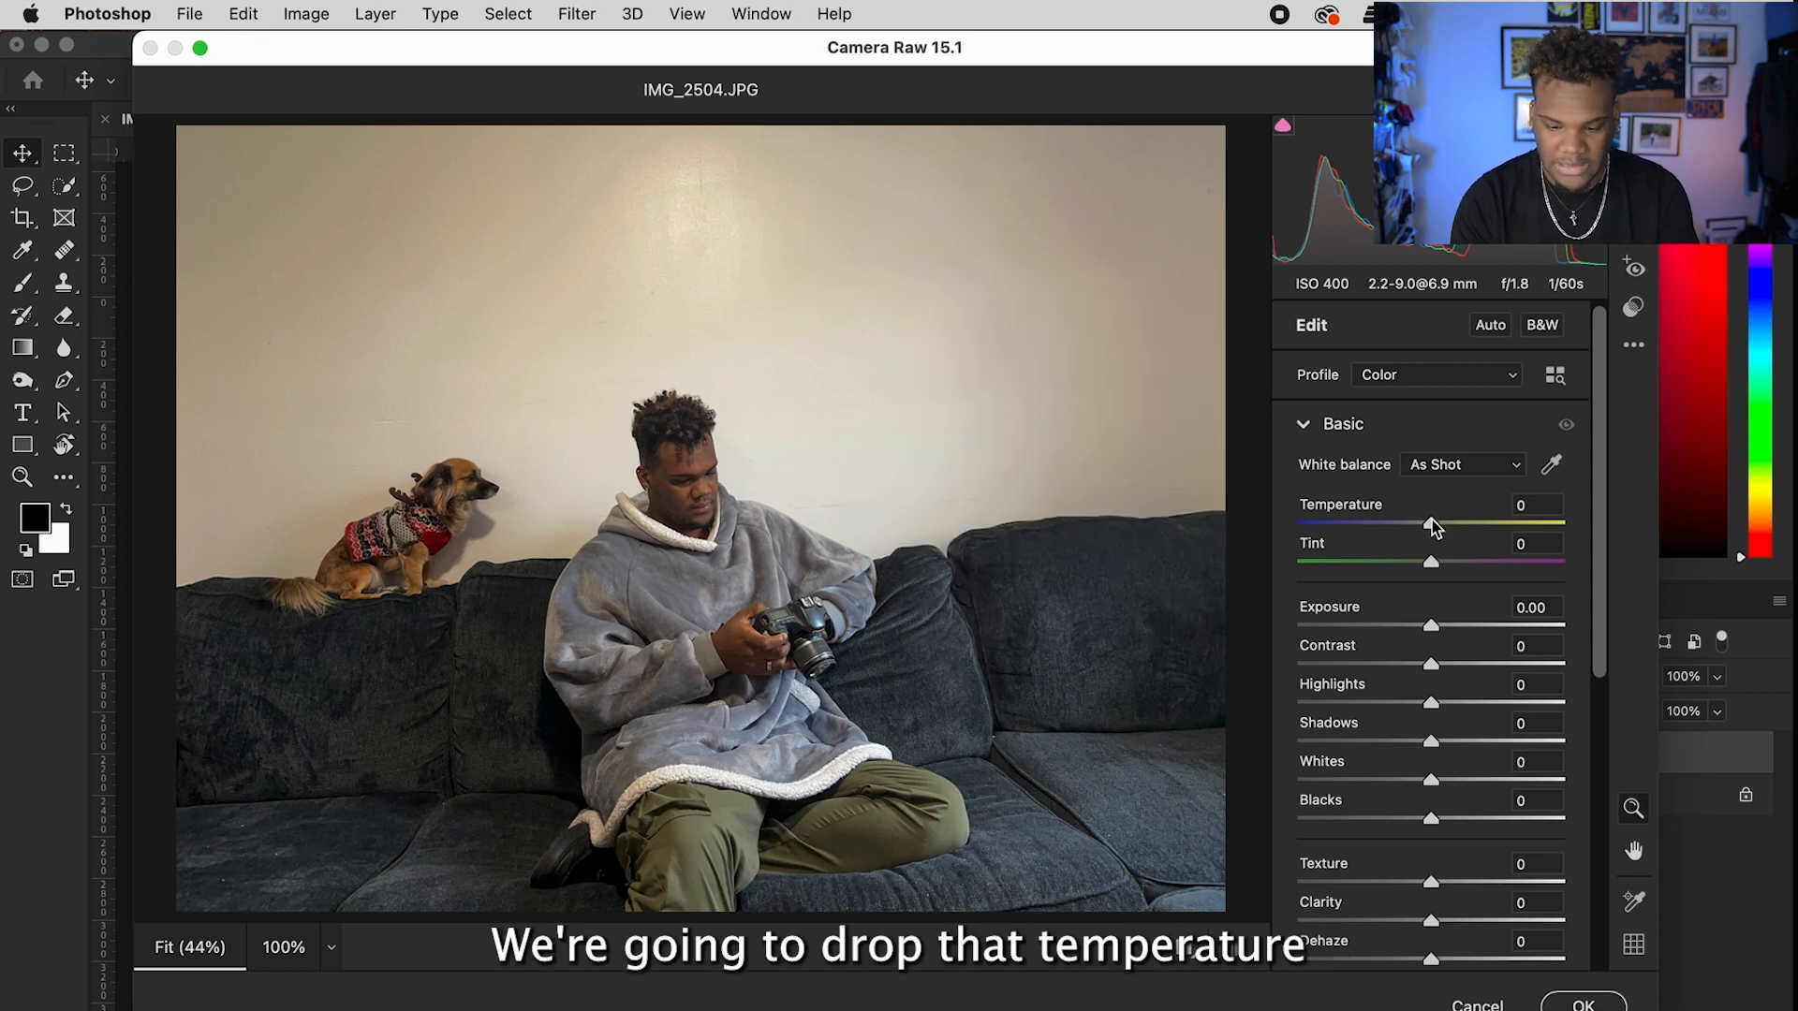
Step: In Camera Raw, set Temperature -54, Exposure -1.05 and Highlights +12 for a cool blue tone
{"action": "left_click_drag", "start_coordinate": [1429, 521], "coordinate": [1359, 531]}
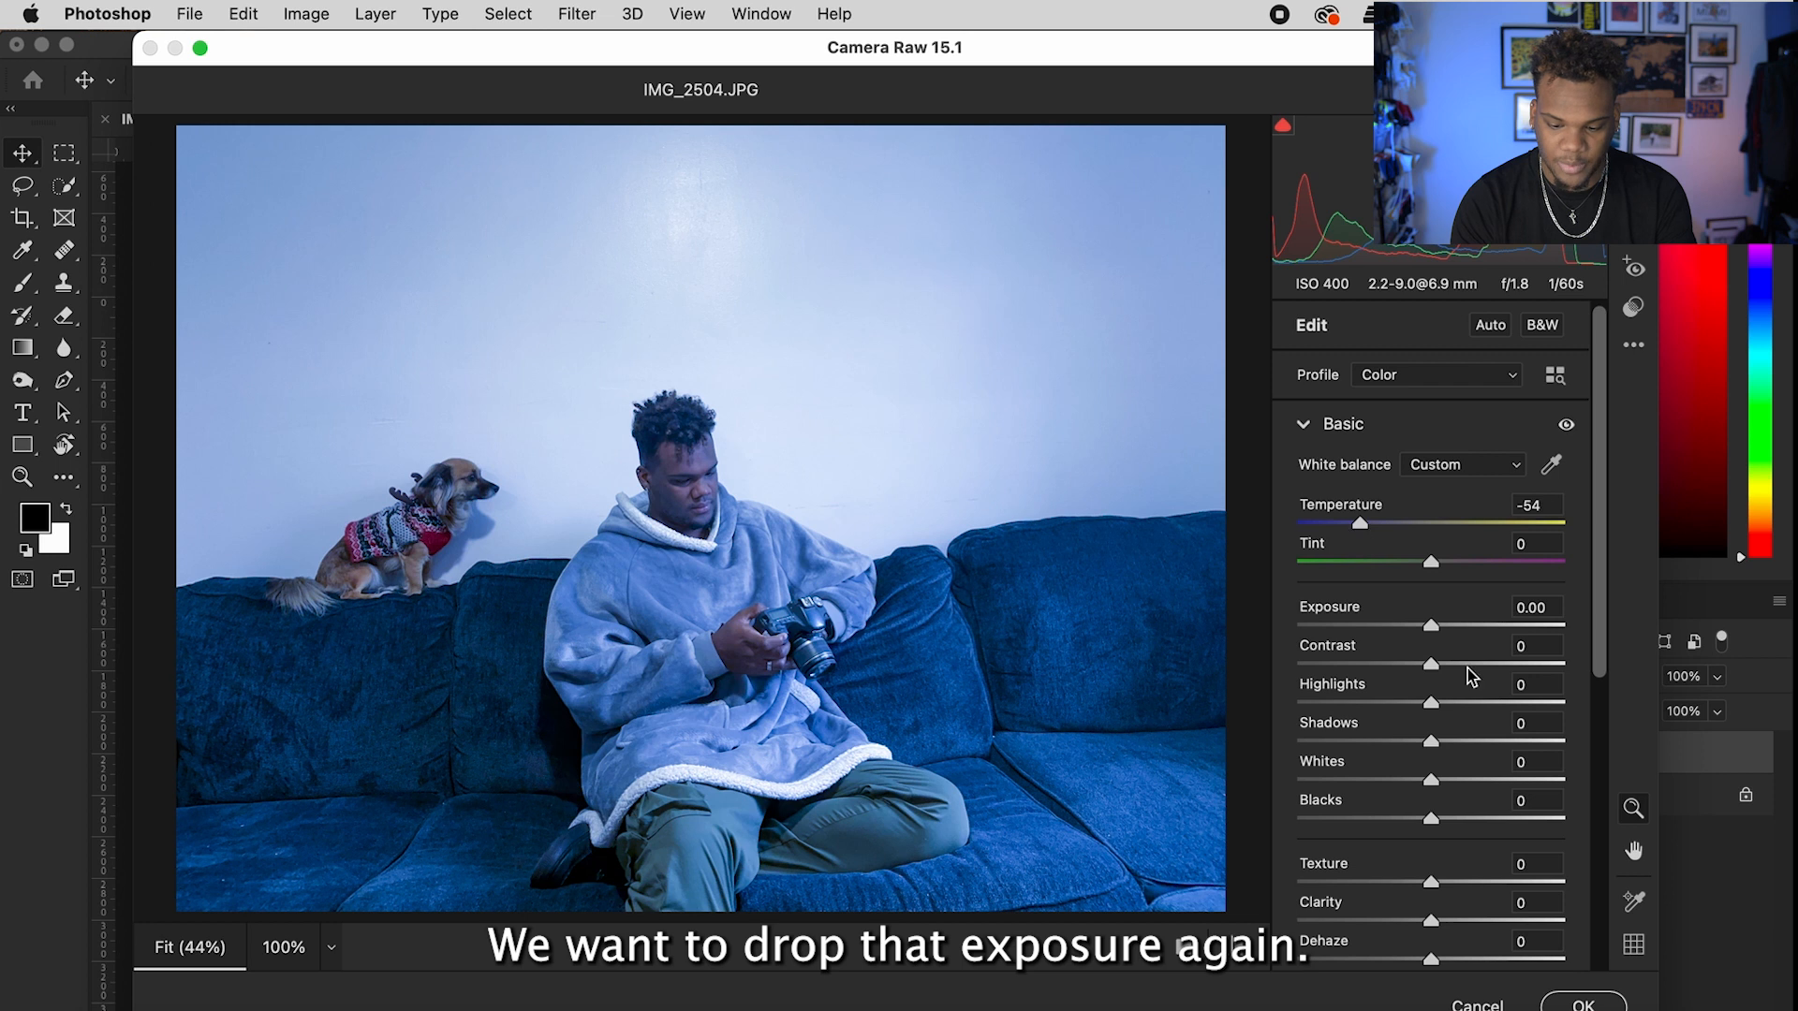
{"action": "left_click_drag", "start_coordinate": [1431, 629], "coordinate": [1404, 633]}
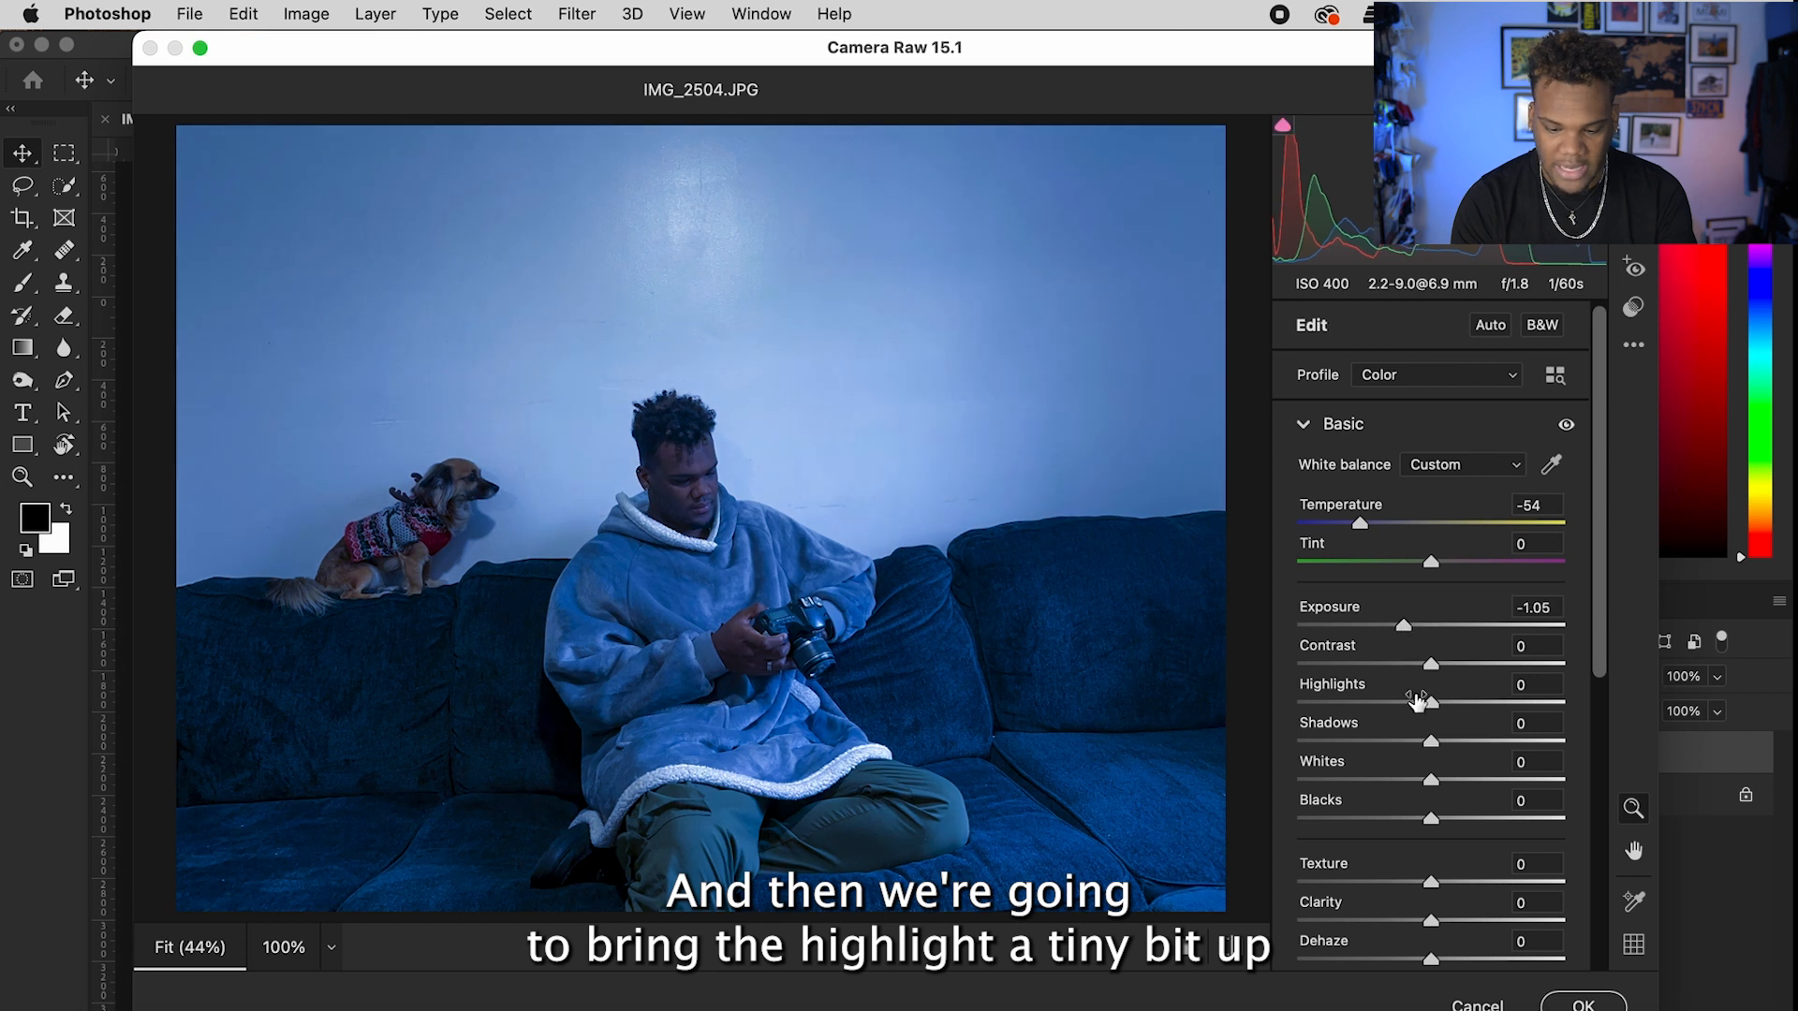
{"action": "left_click_drag", "start_coordinate": [1433, 709], "coordinate": [1452, 714]}
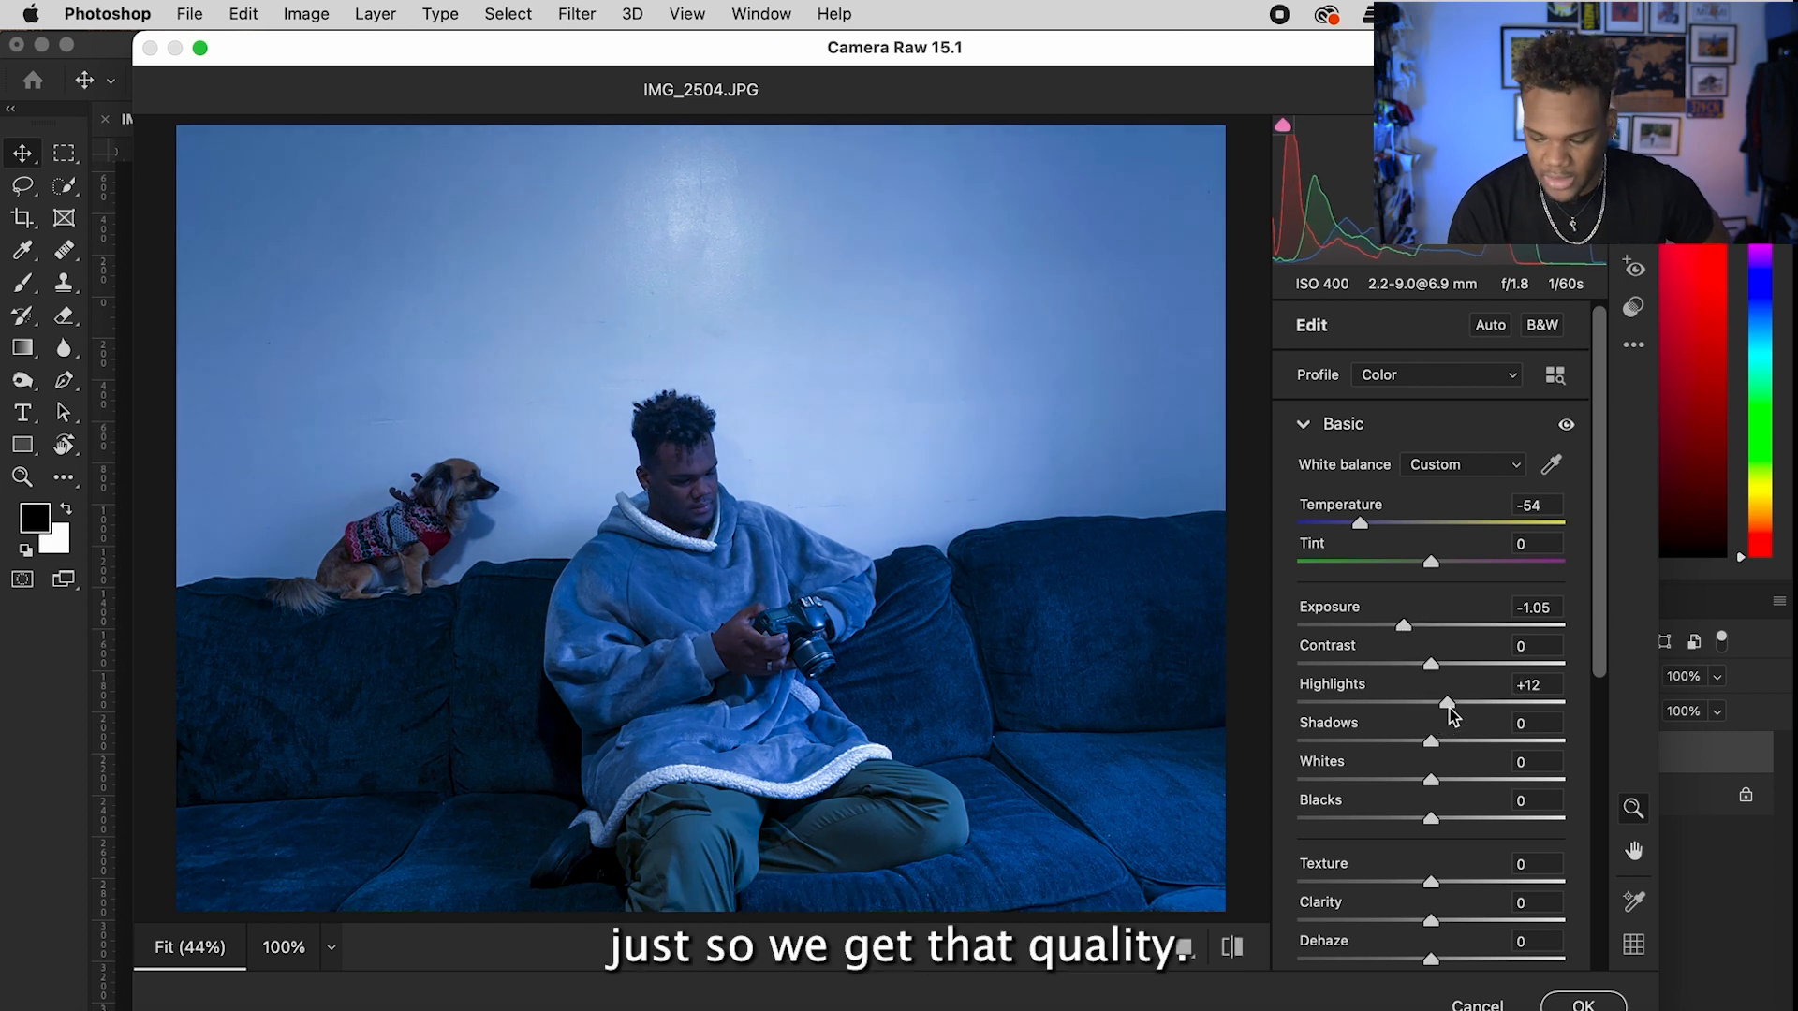
{"action": "left_click", "coordinate": [1579, 1003]}
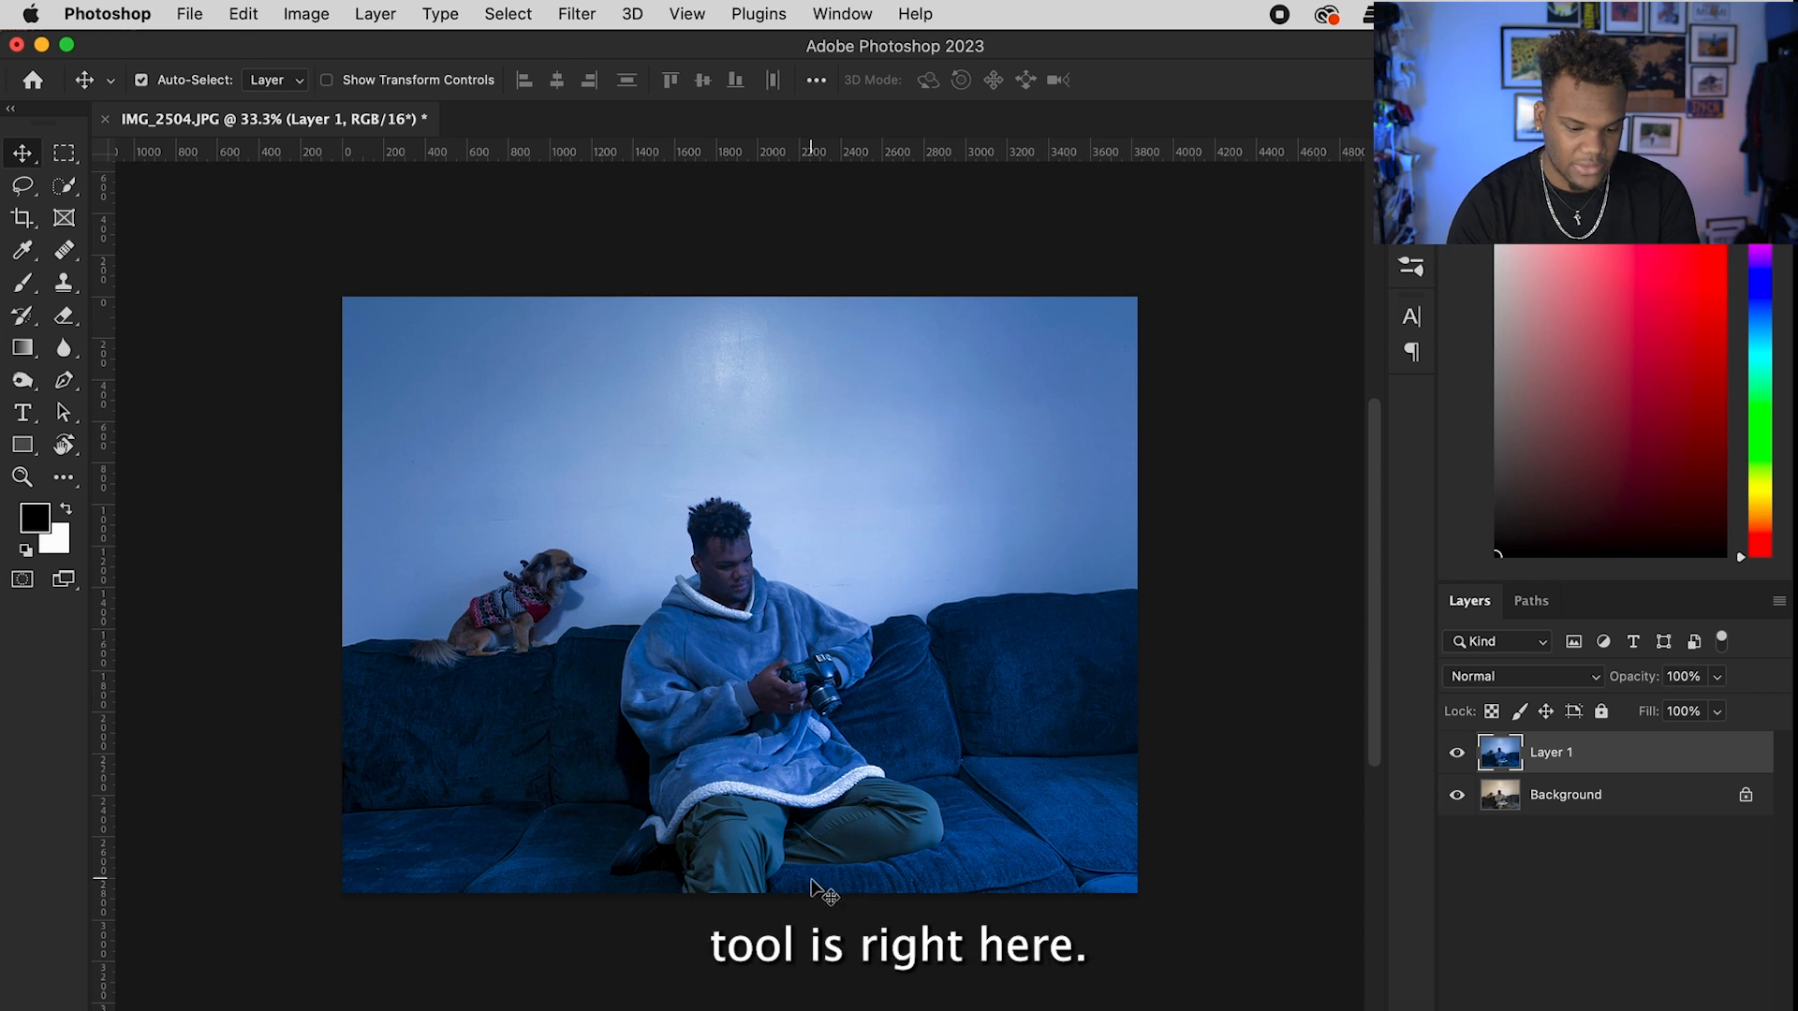
Step: Draw a black 569 × 705 px rectangle on the wall beside the man's head
{"action": "left_click", "coordinate": [18, 447]}
{"action": "left_click_drag", "start_coordinate": [542, 434], "coordinate": [659, 580]}
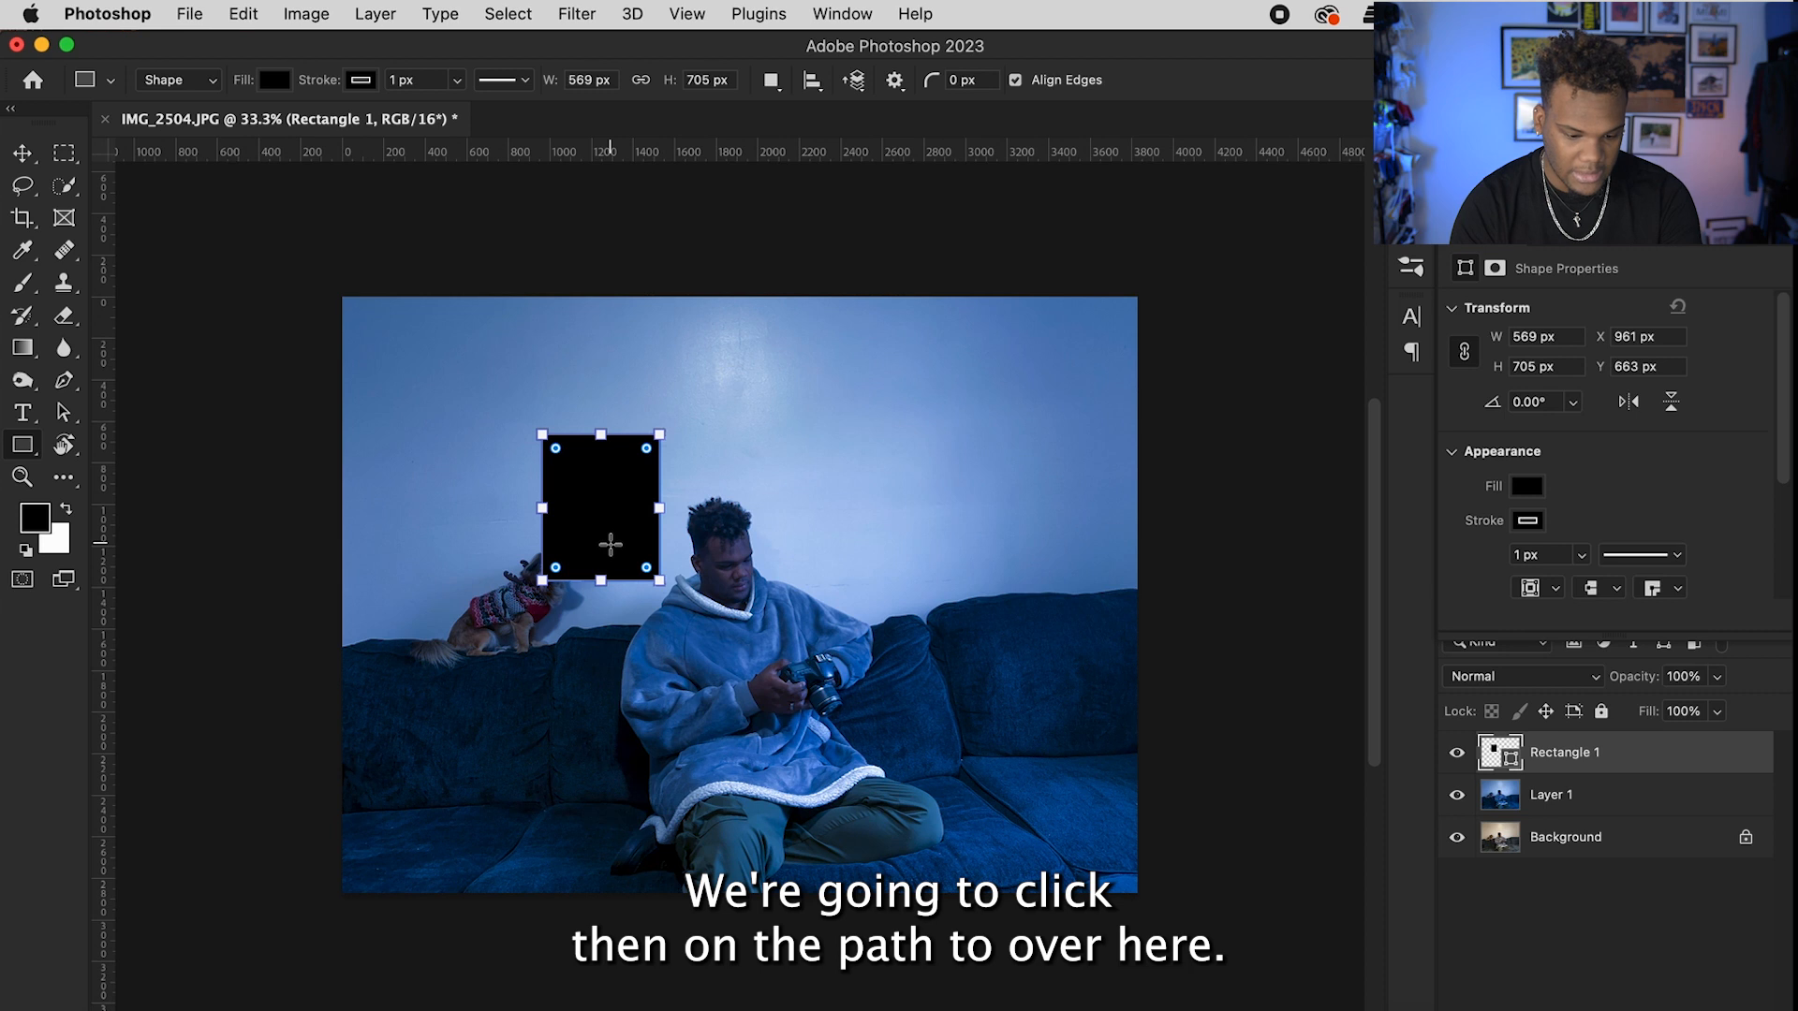
{"action": "left_click", "coordinate": [64, 418]}
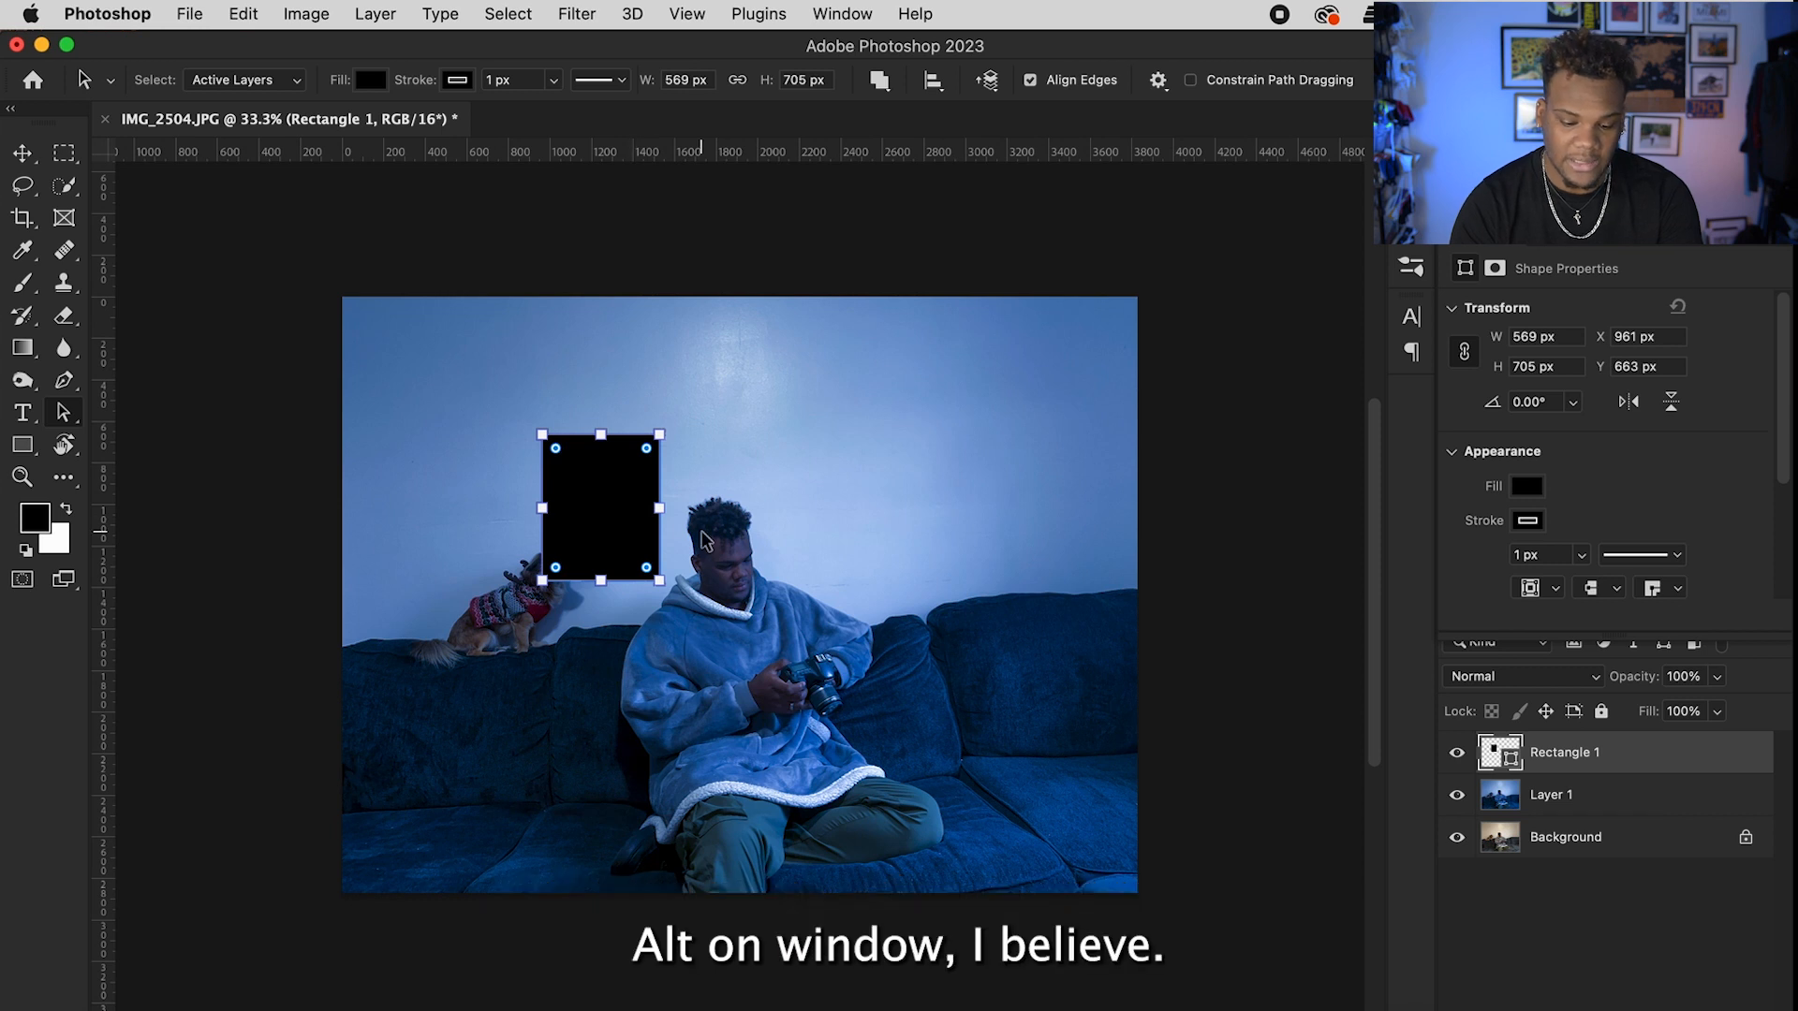
Step: Duplicate the rectangle with Alt-drags into a 2 × 2 grid of window panes
{"action": "left_click_drag", "start_coordinate": [630, 514], "coordinate": [615, 681]}
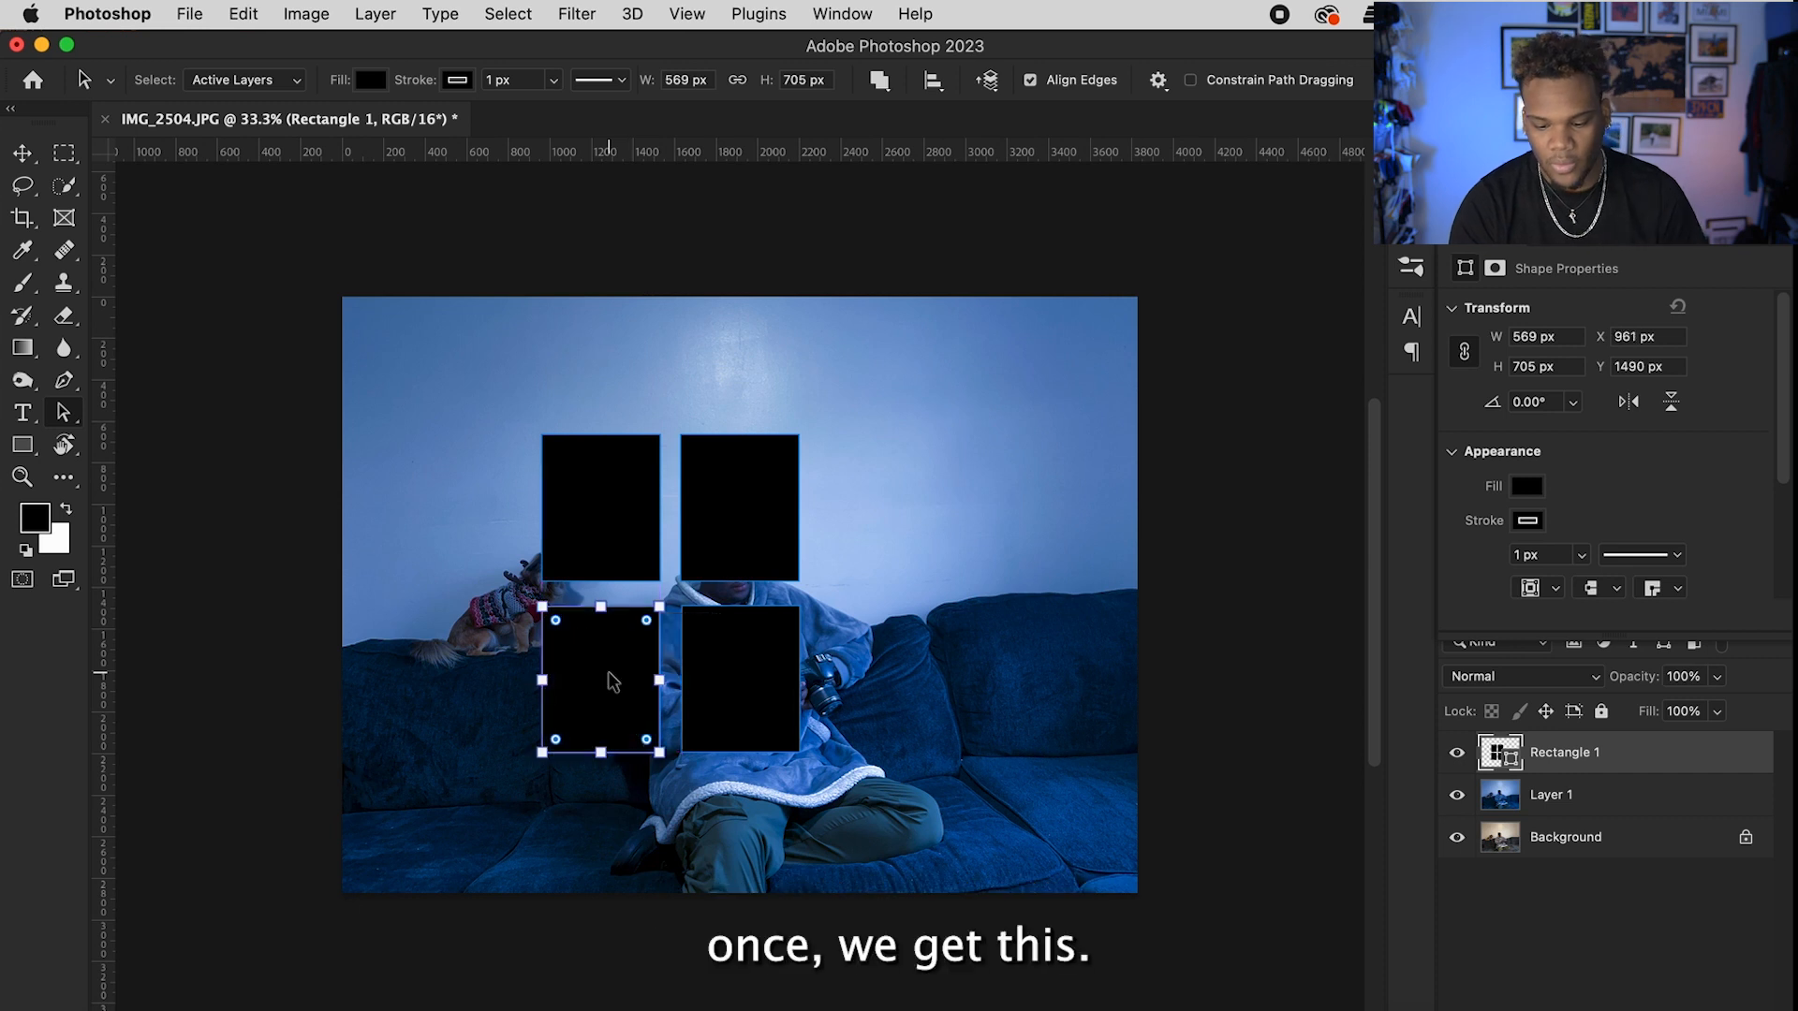
{"action": "left_click", "coordinate": [1558, 972]}
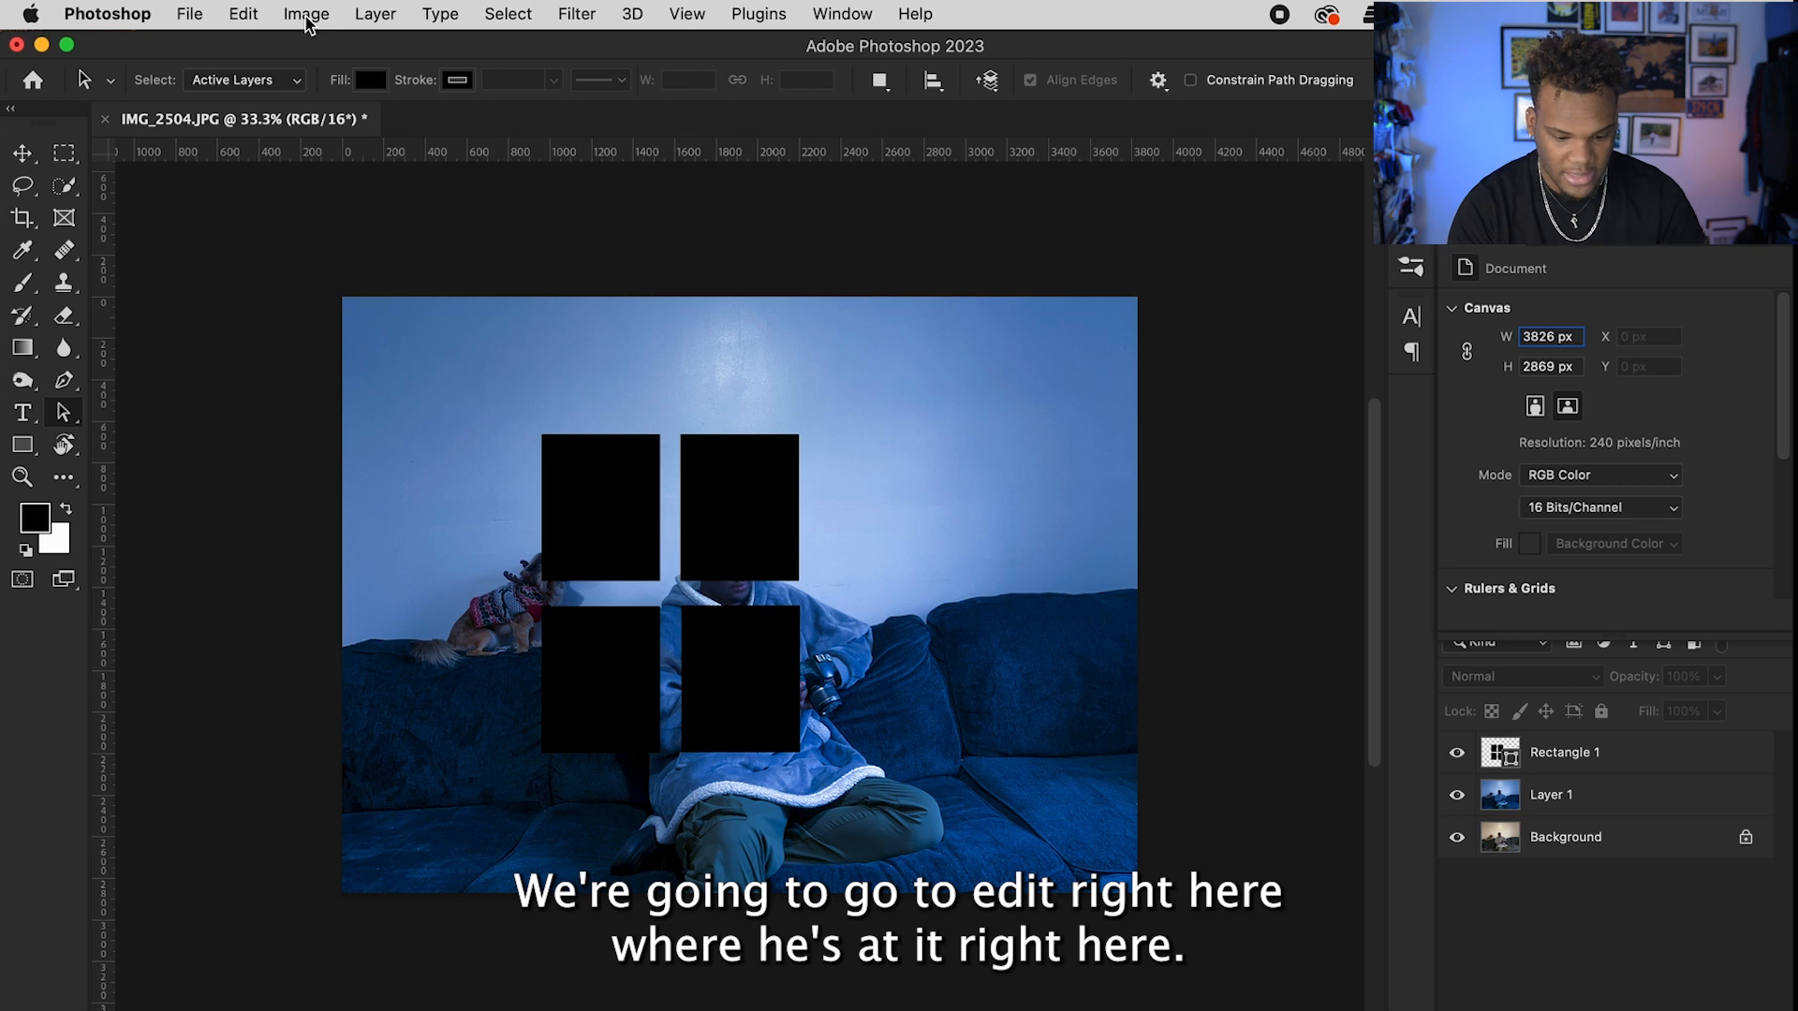
Step: Skew the Rectangle 1 panes so the right side slants upward by -10.53°
{"action": "left_click", "coordinate": [243, 14]}
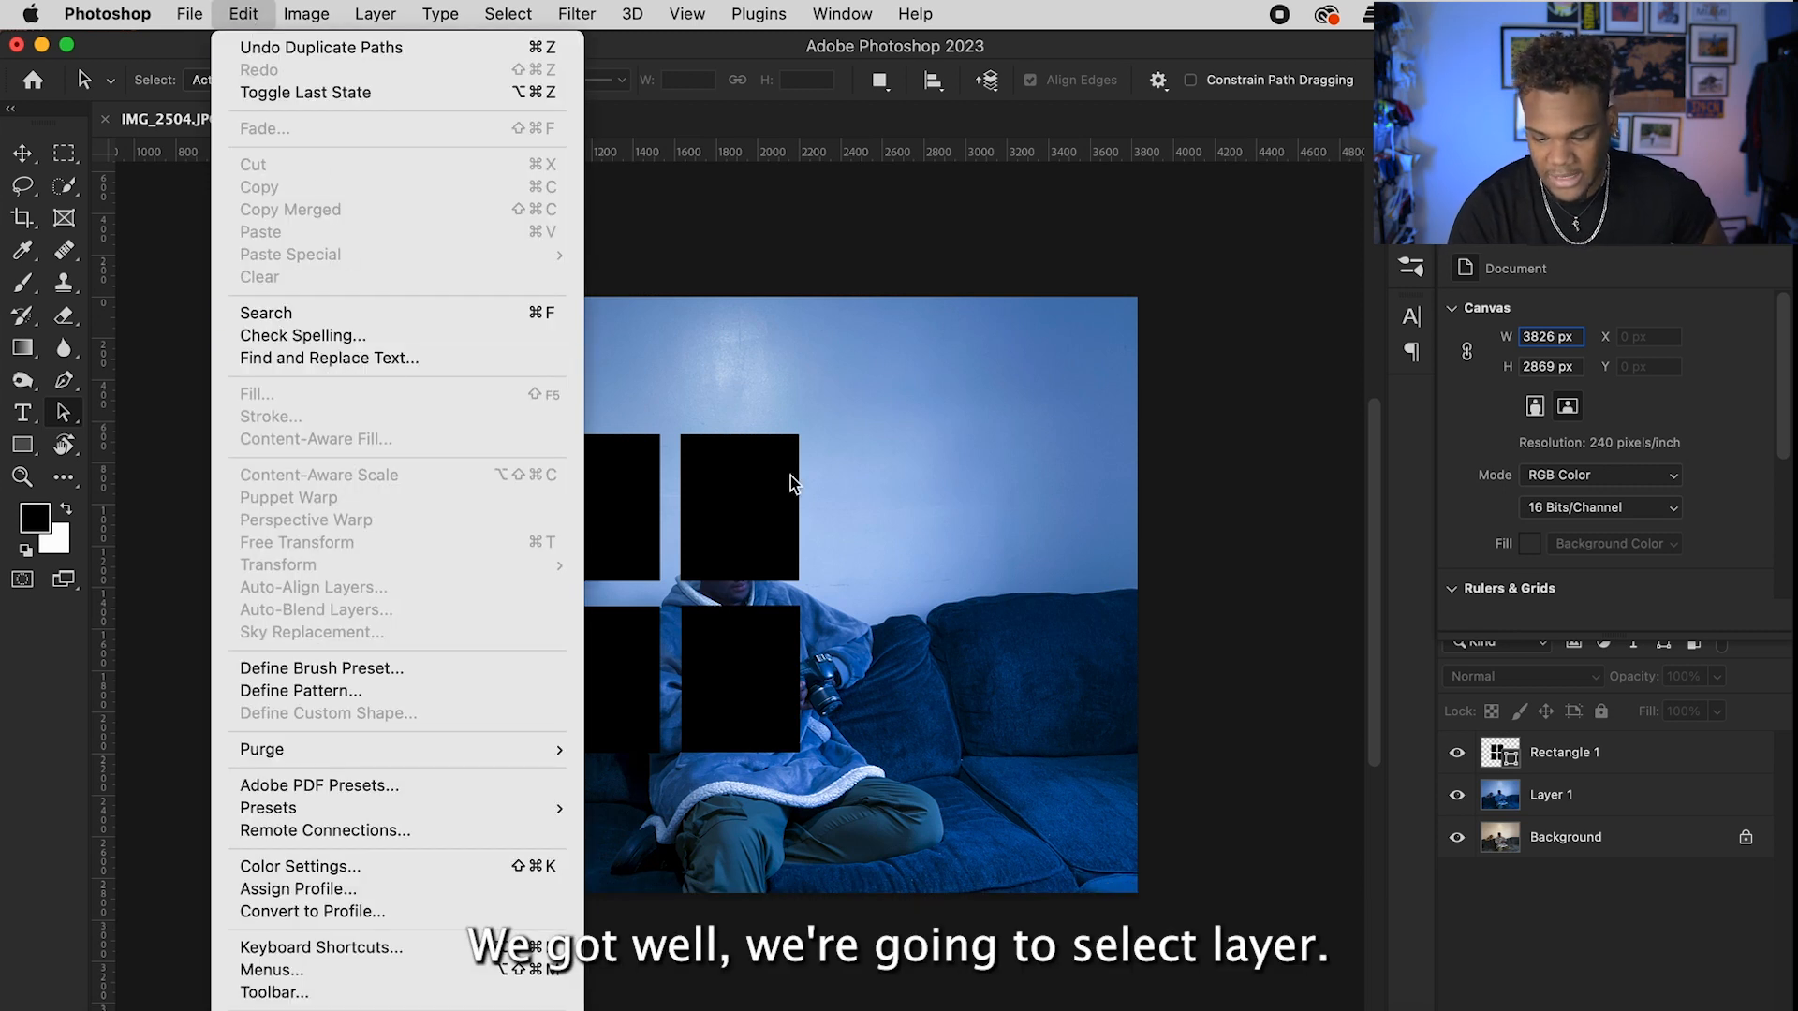
{"action": "left_click", "coordinate": [1592, 807]}
{"action": "left_click", "coordinate": [1575, 763]}
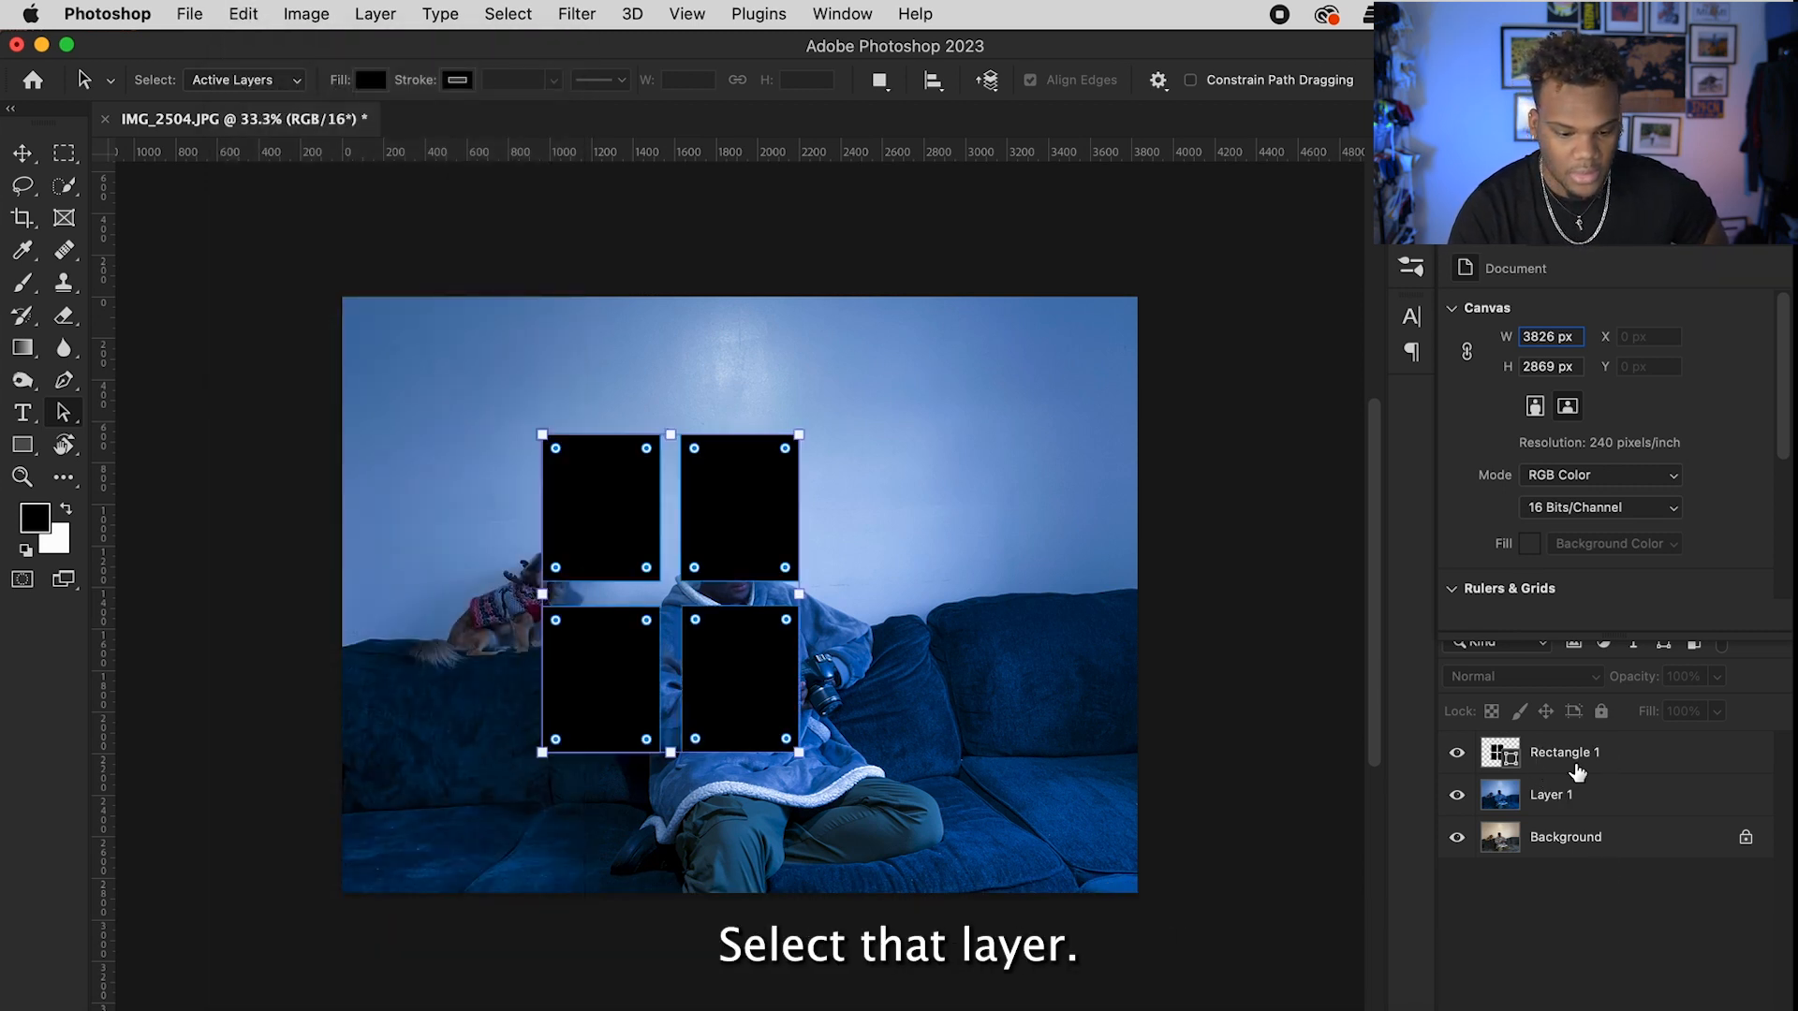
{"action": "left_click", "coordinate": [245, 15]}
{"action": "mouse_move", "coordinate": [377, 566]}
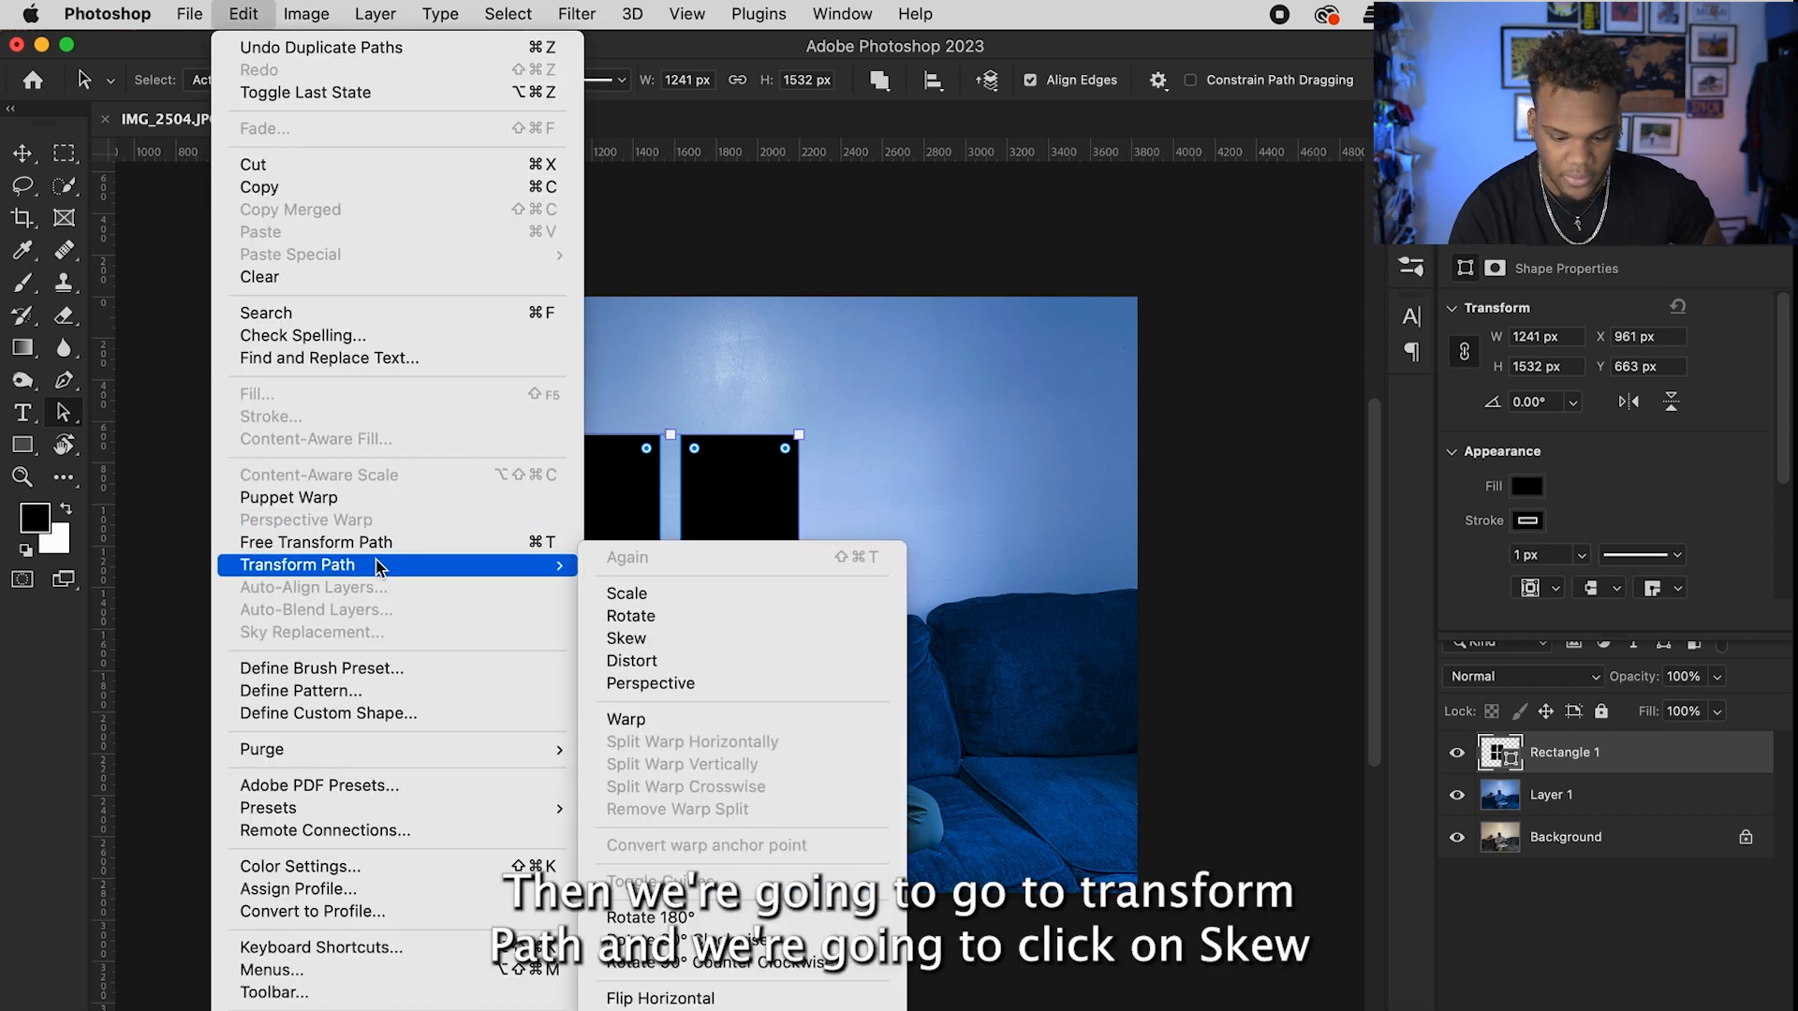
{"action": "left_click", "coordinate": [644, 638]}
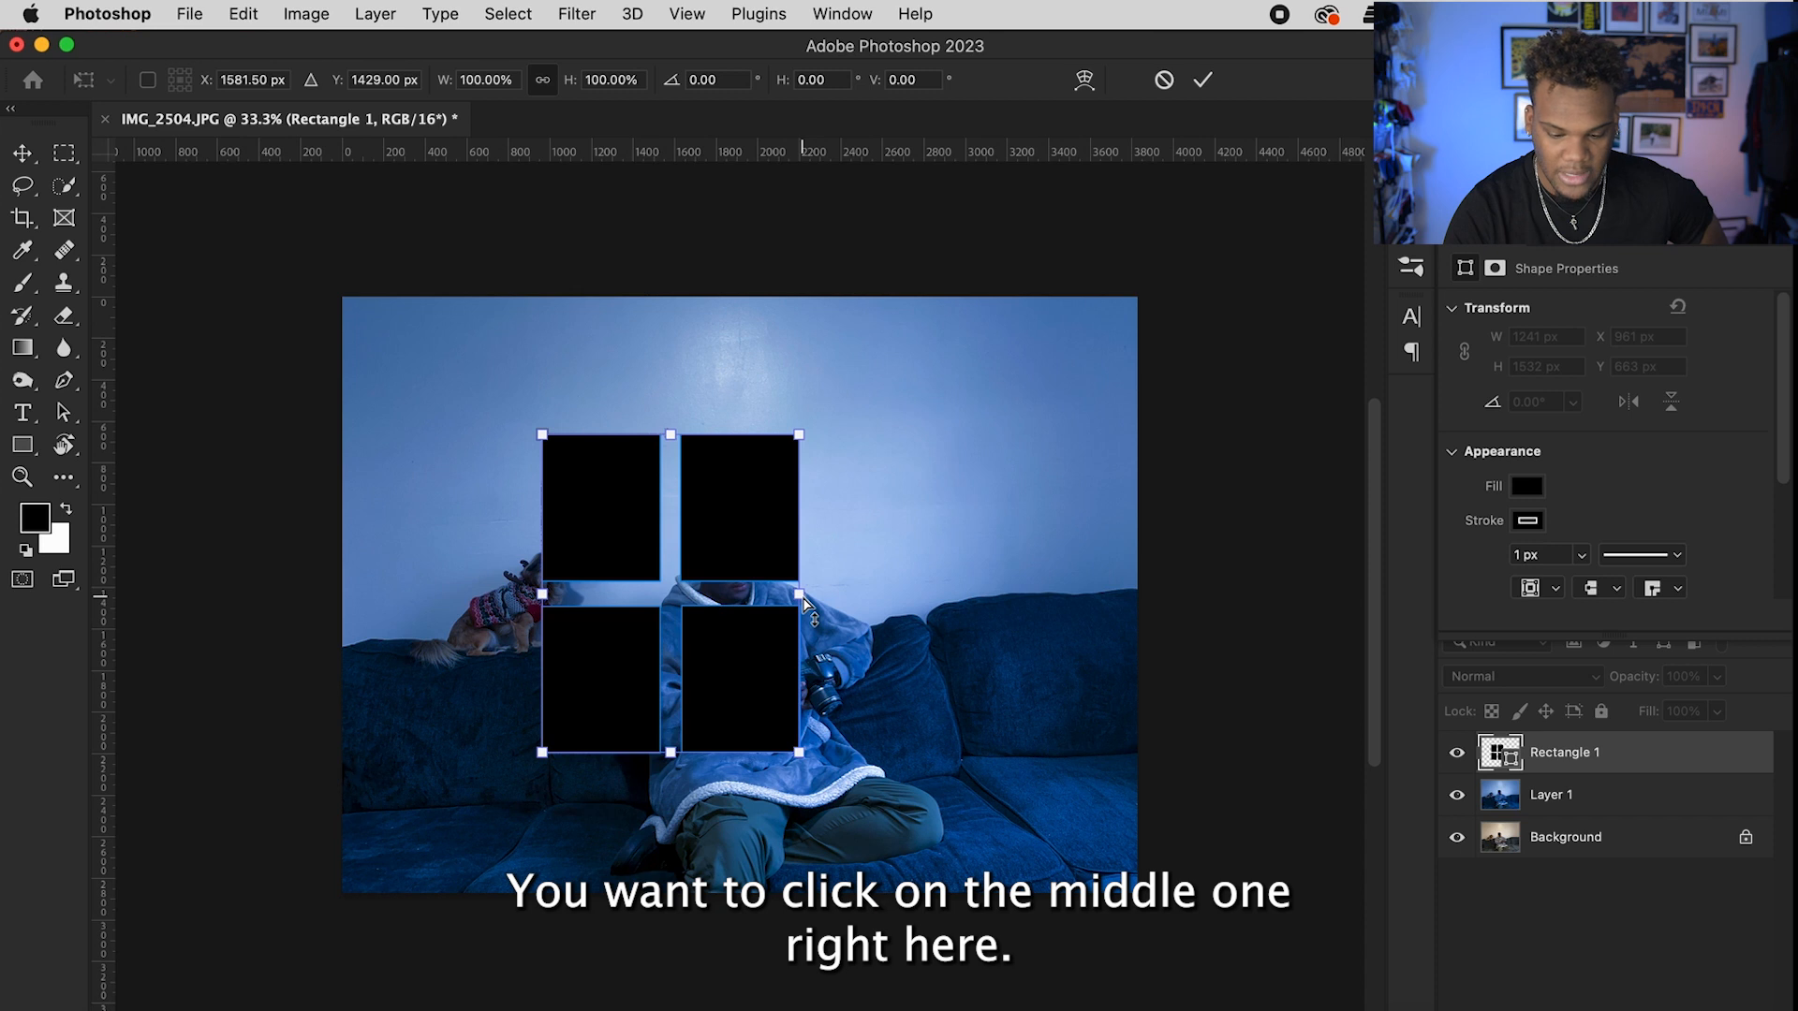
{"action": "left_click_drag", "start_coordinate": [804, 602], "coordinate": [801, 545]}
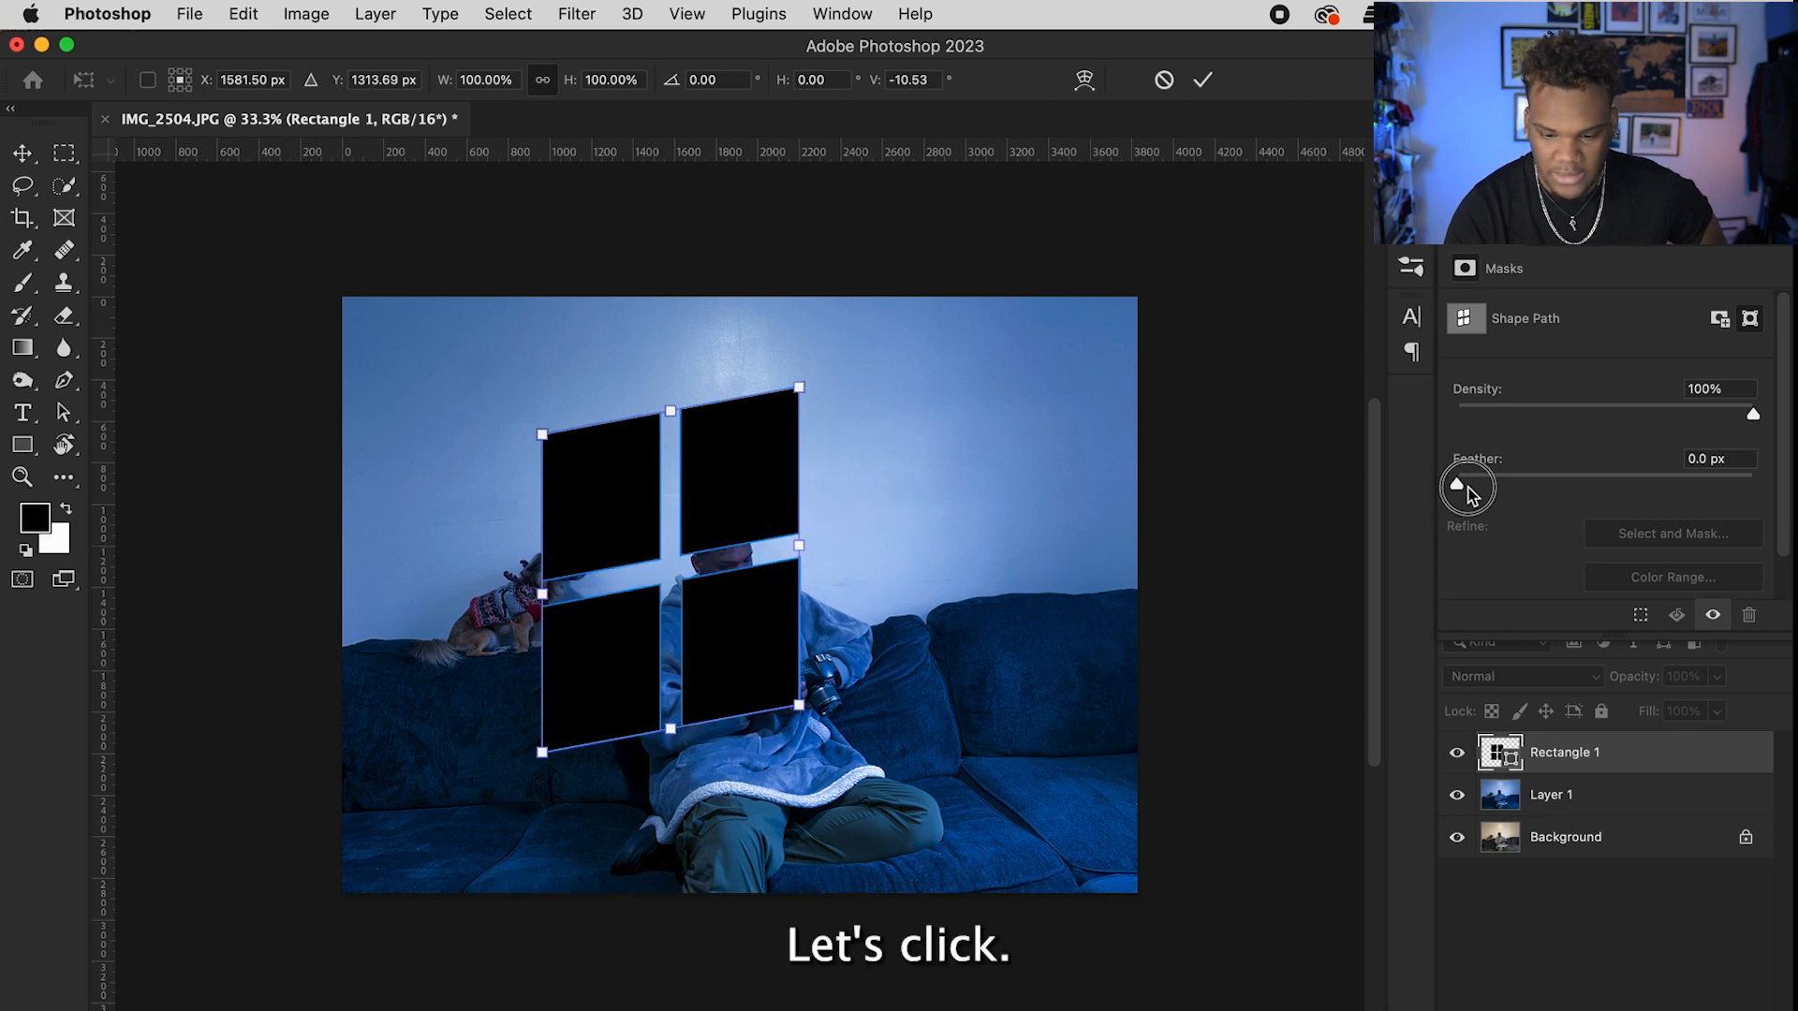
{"action": "left_click", "coordinate": [1202, 79]}
Step: Feather the window panes to 41.1 px and fill them with white
{"action": "key", "text": "Return"}
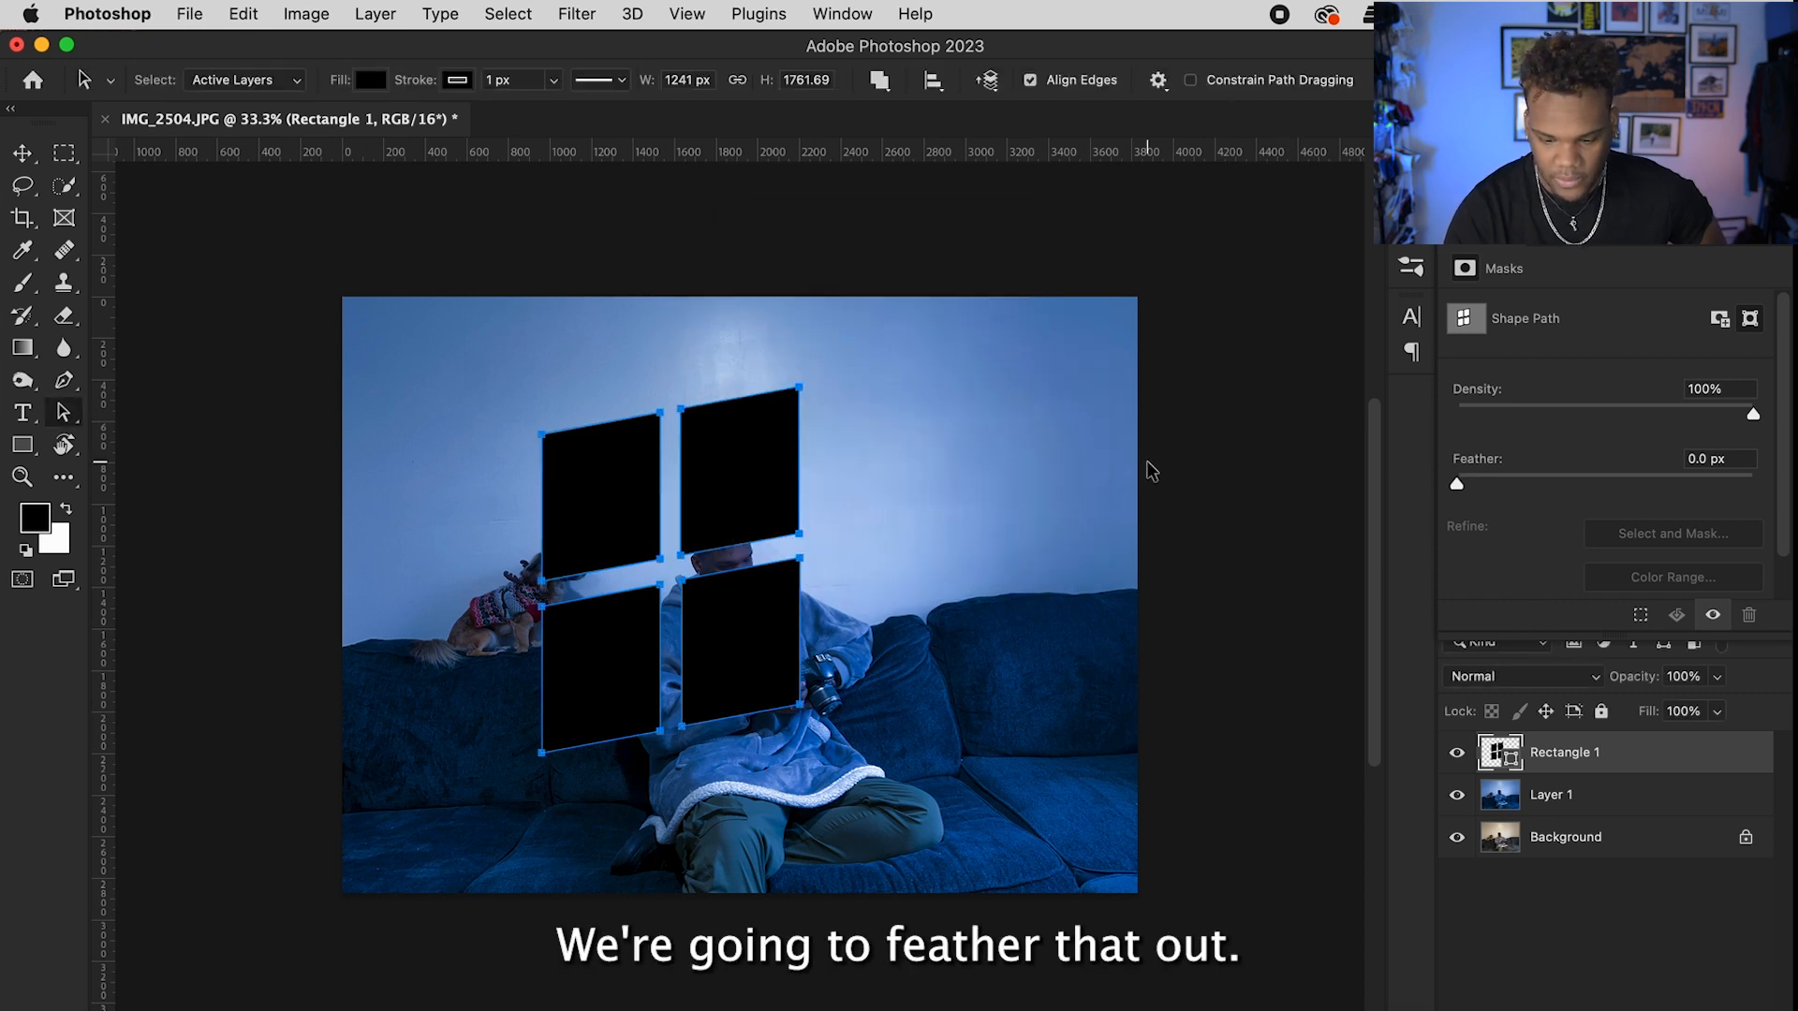
{"action": "left_click_drag", "start_coordinate": [1458, 489], "coordinate": [1611, 486]}
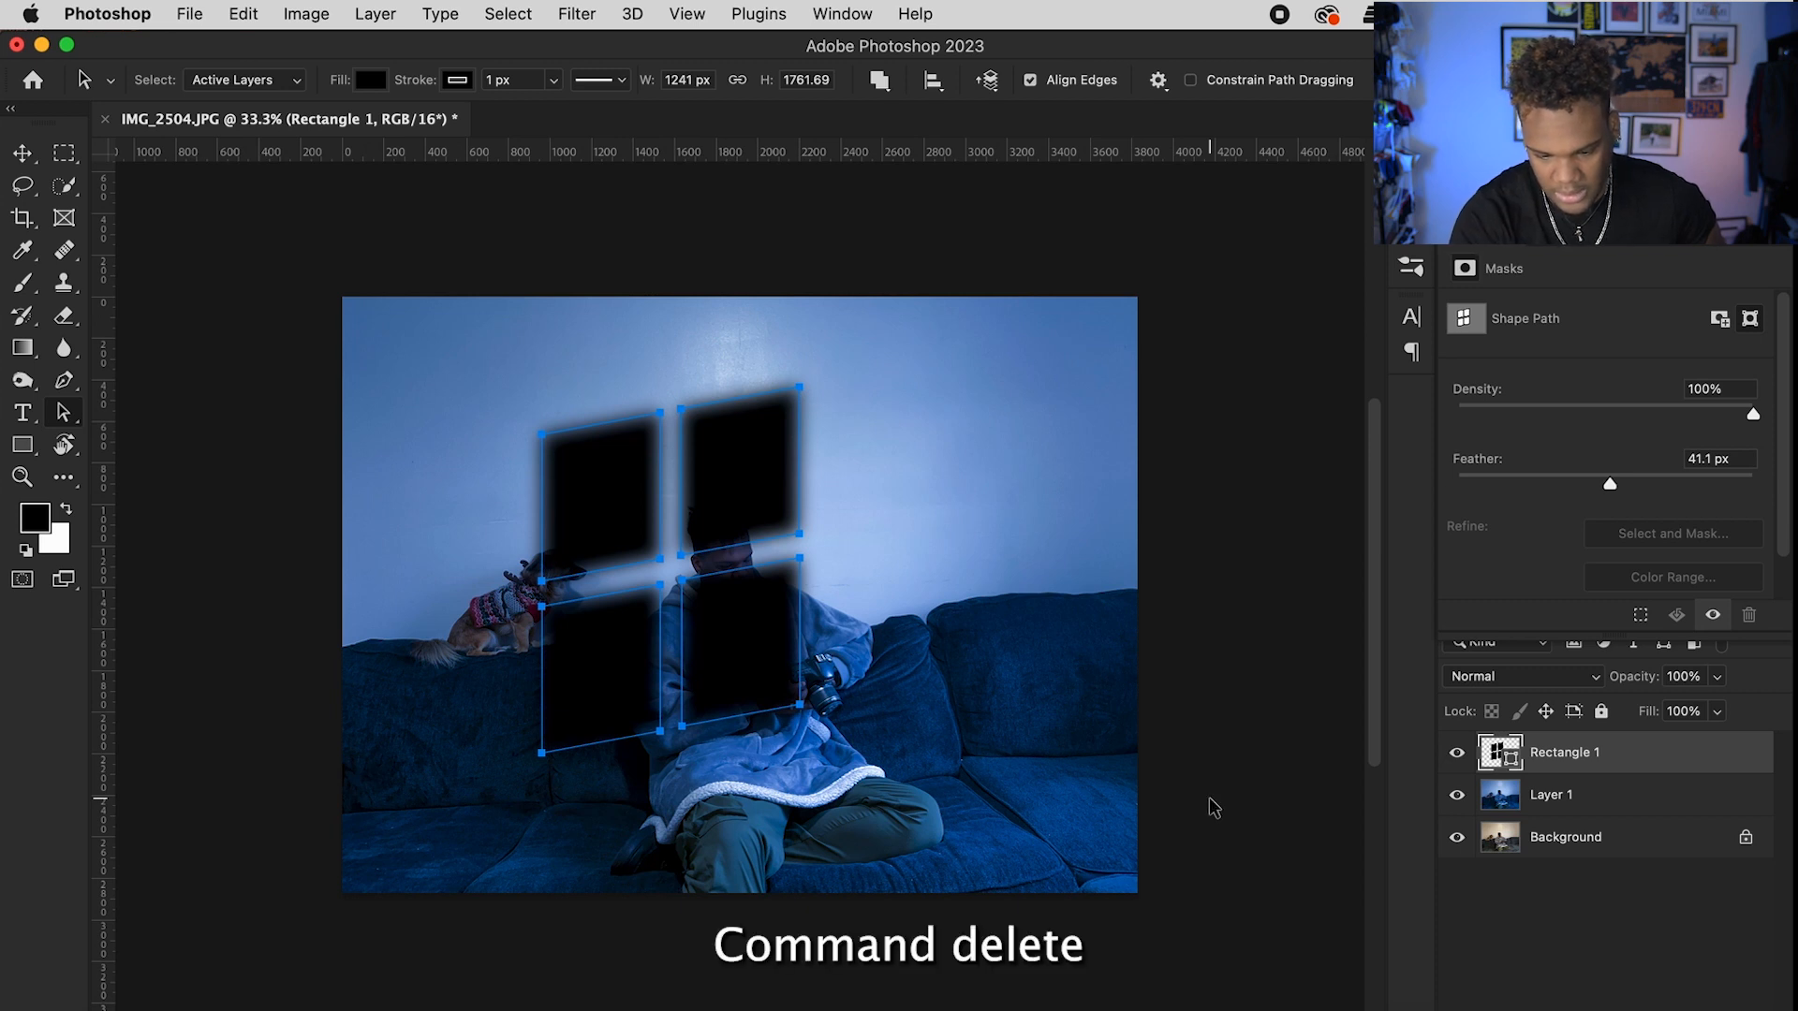
{"action": "key", "text": "super+BackSpace"}
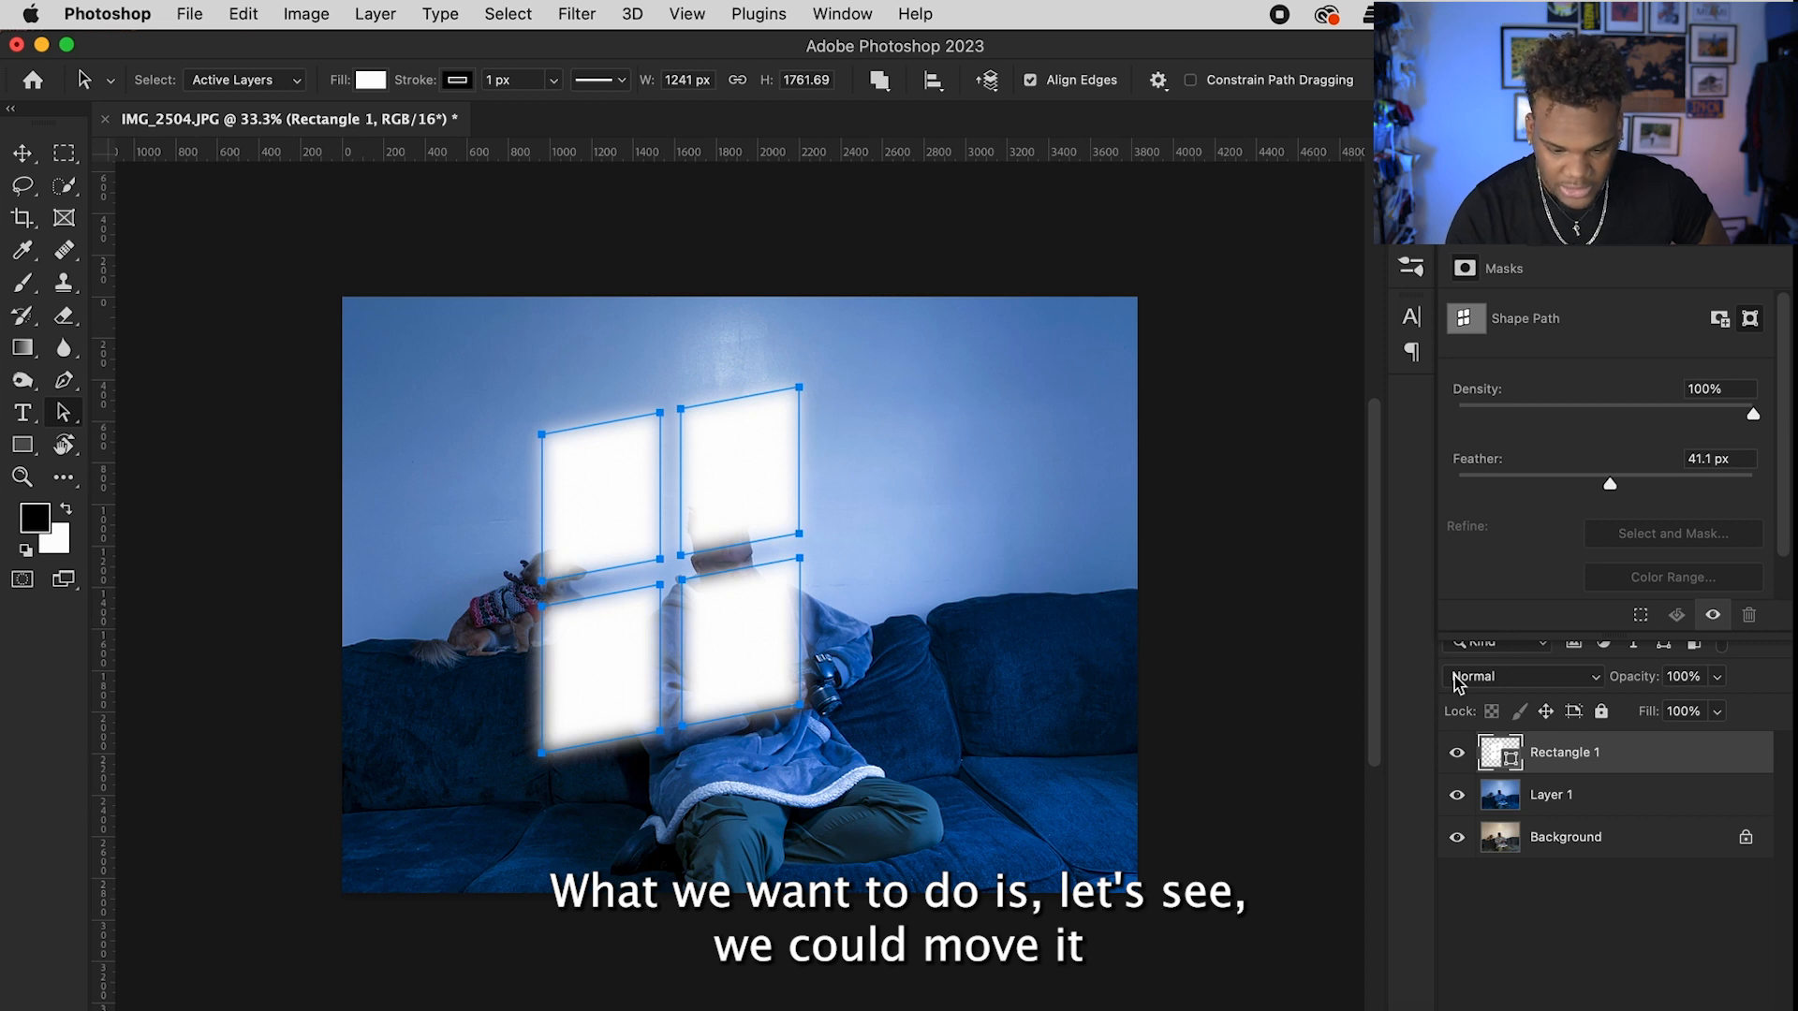
Step: Nudge the upper-right pane, then move all the window panes up and to the right
{"action": "left_click", "coordinate": [713, 514]}
{"action": "left_click_drag", "start_coordinate": [712, 514], "coordinate": [721, 511]}
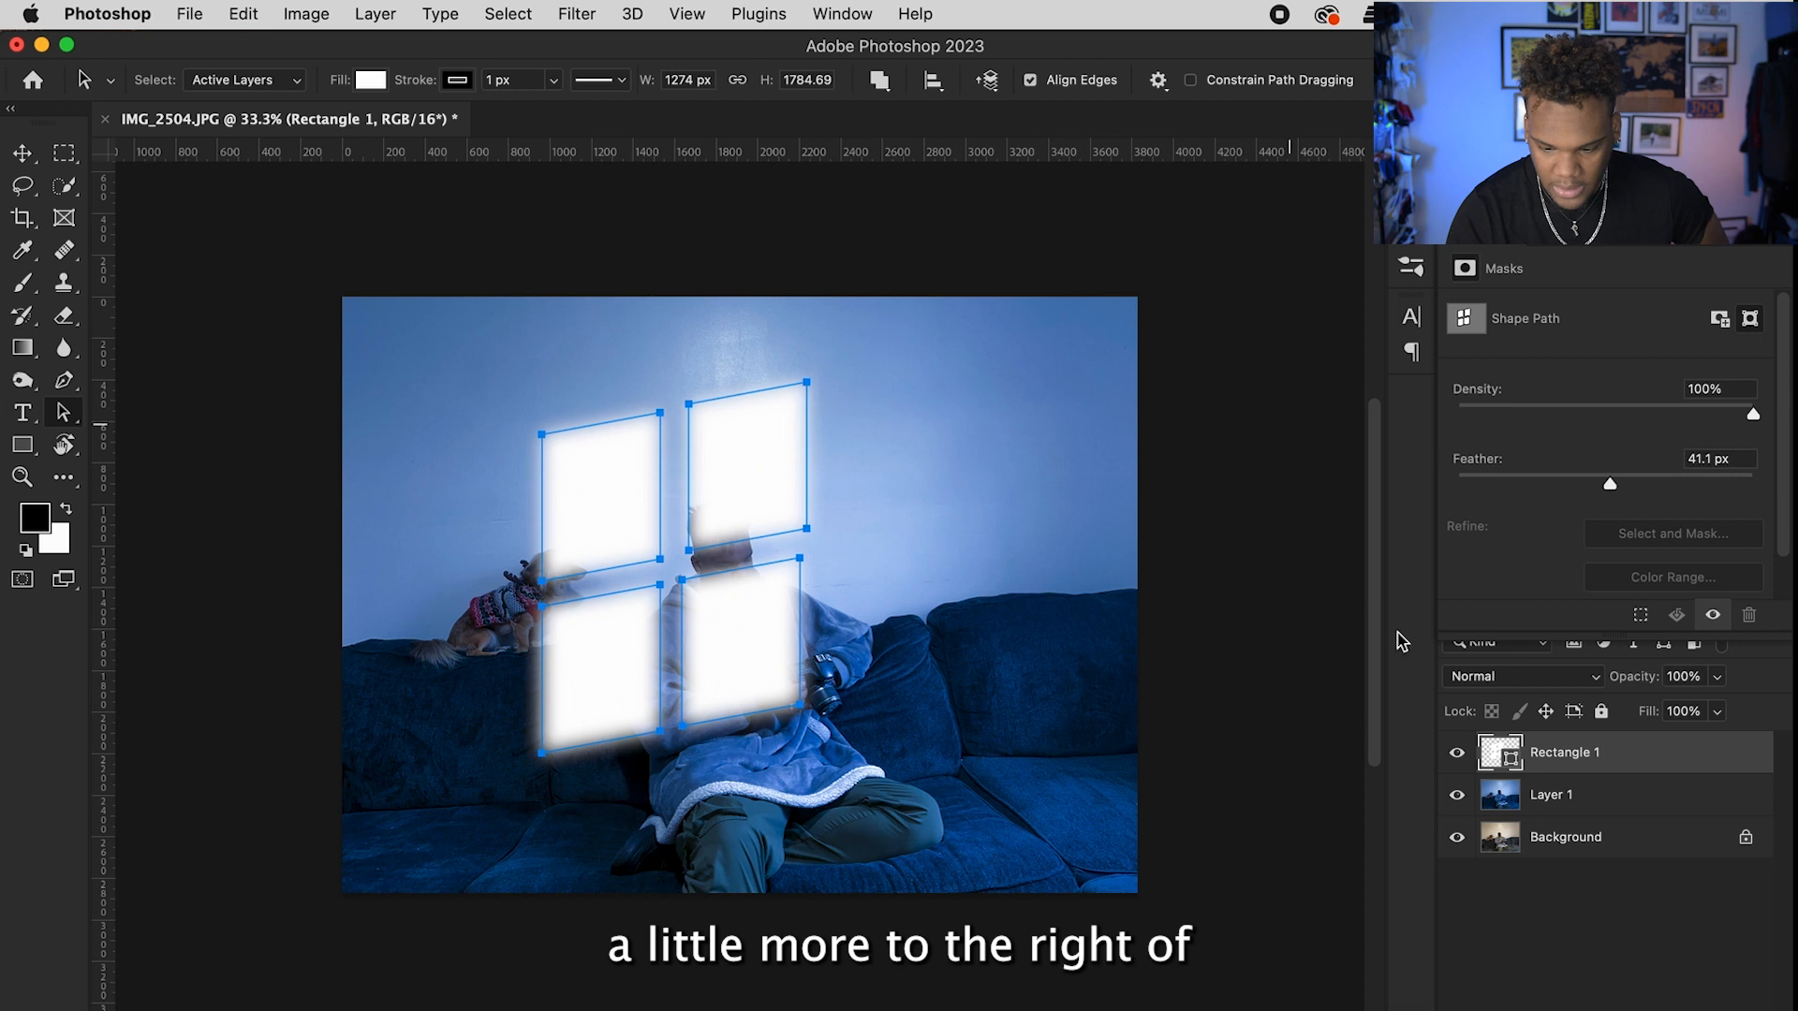
{"action": "left_click", "coordinate": [1528, 908]}
{"action": "left_click", "coordinate": [1598, 775]}
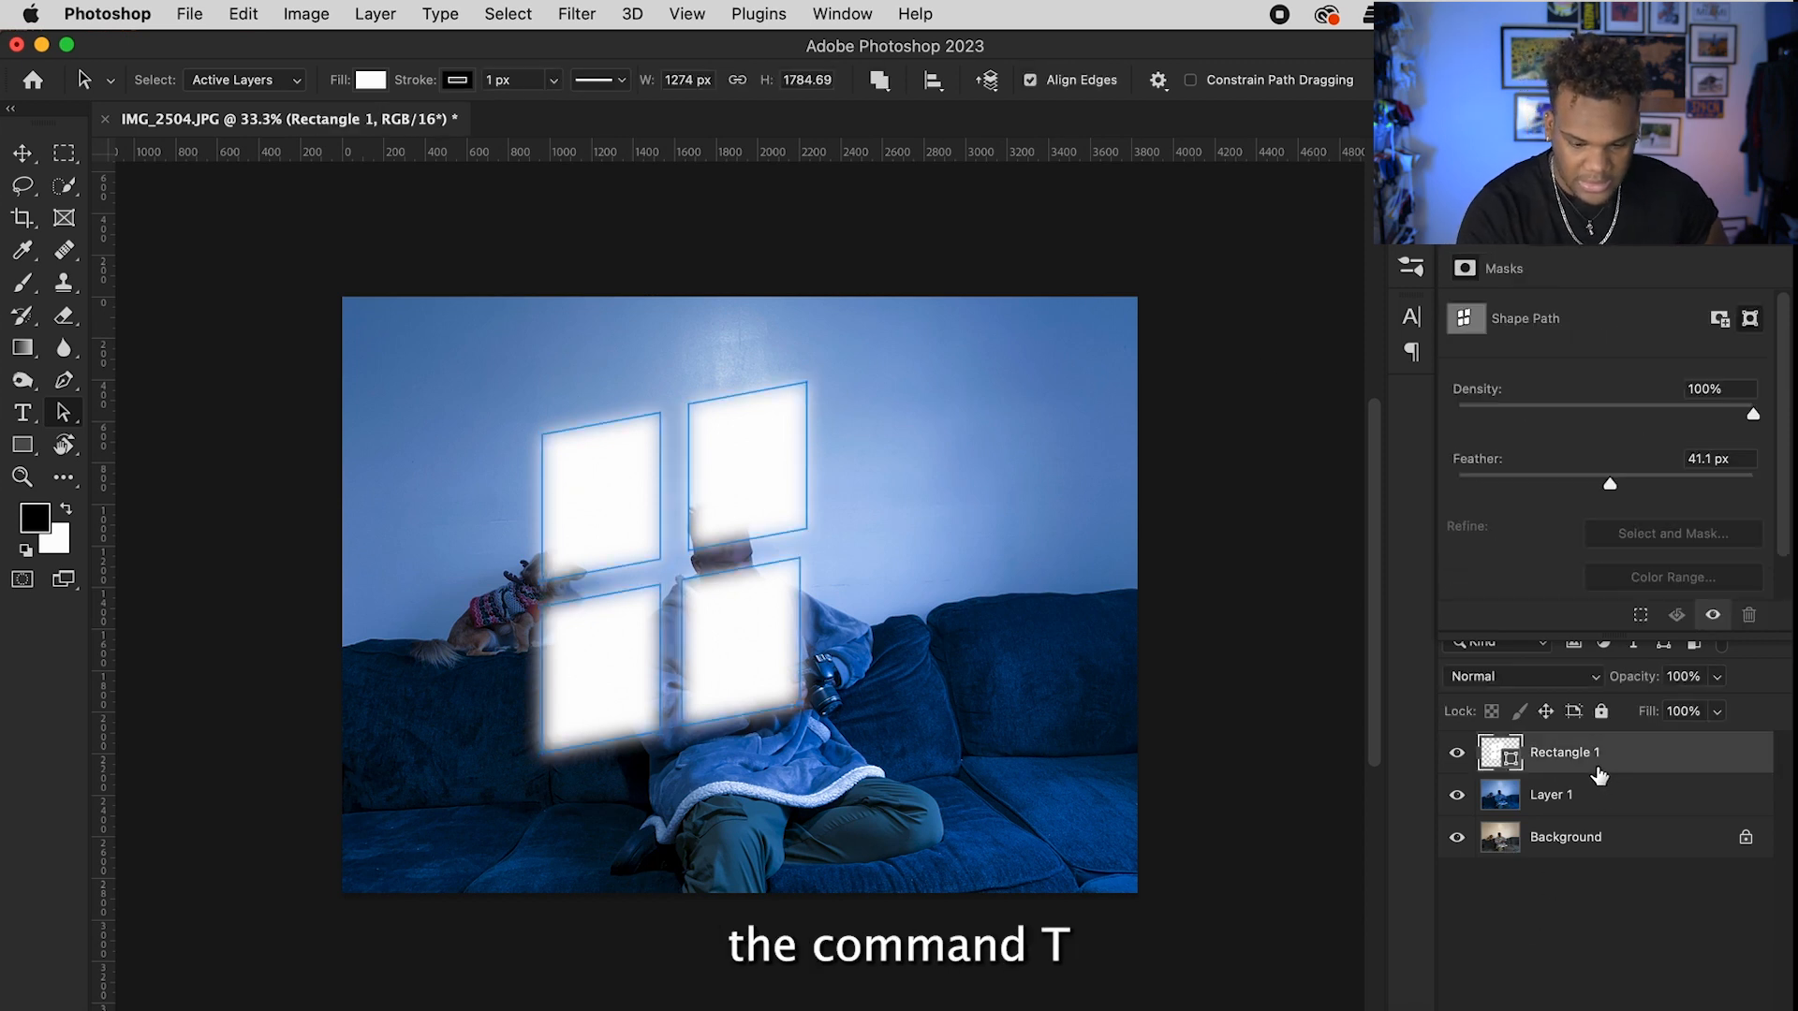
{"action": "key", "text": "super+t"}
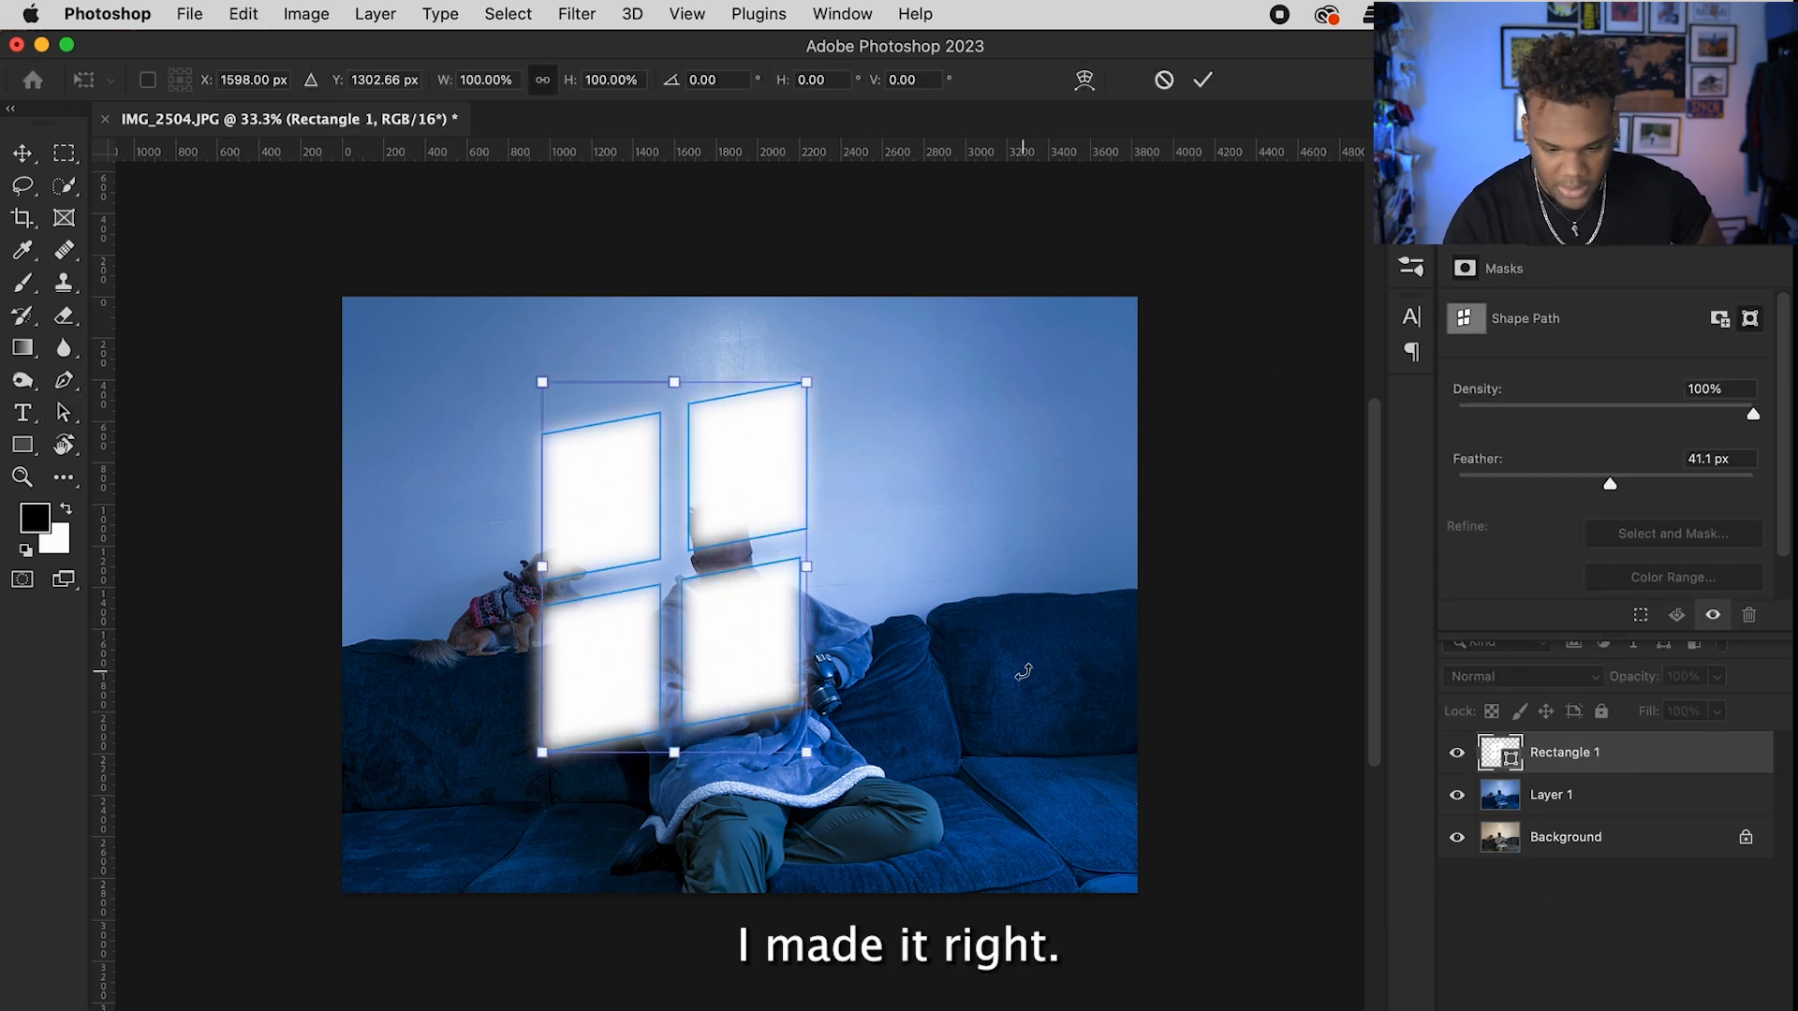
{"action": "left_click_drag", "start_coordinate": [698, 610], "coordinate": [746, 567]}
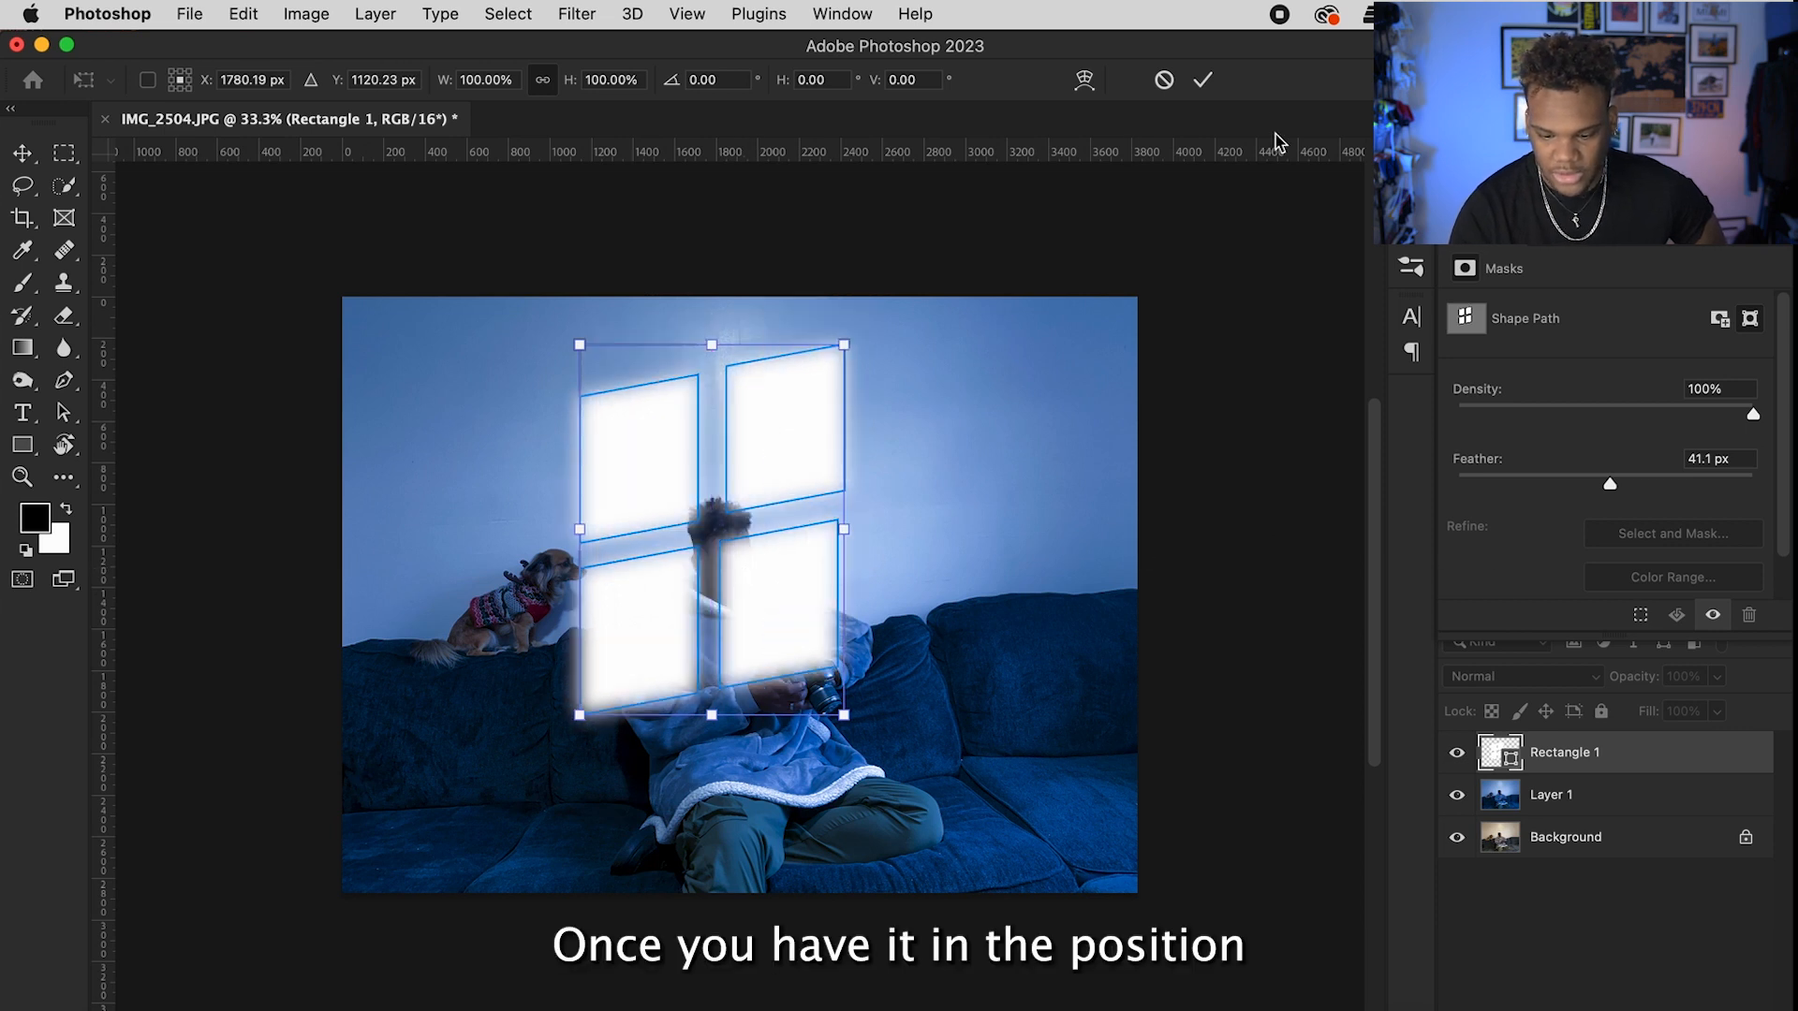
{"action": "left_click", "coordinate": [1204, 80]}
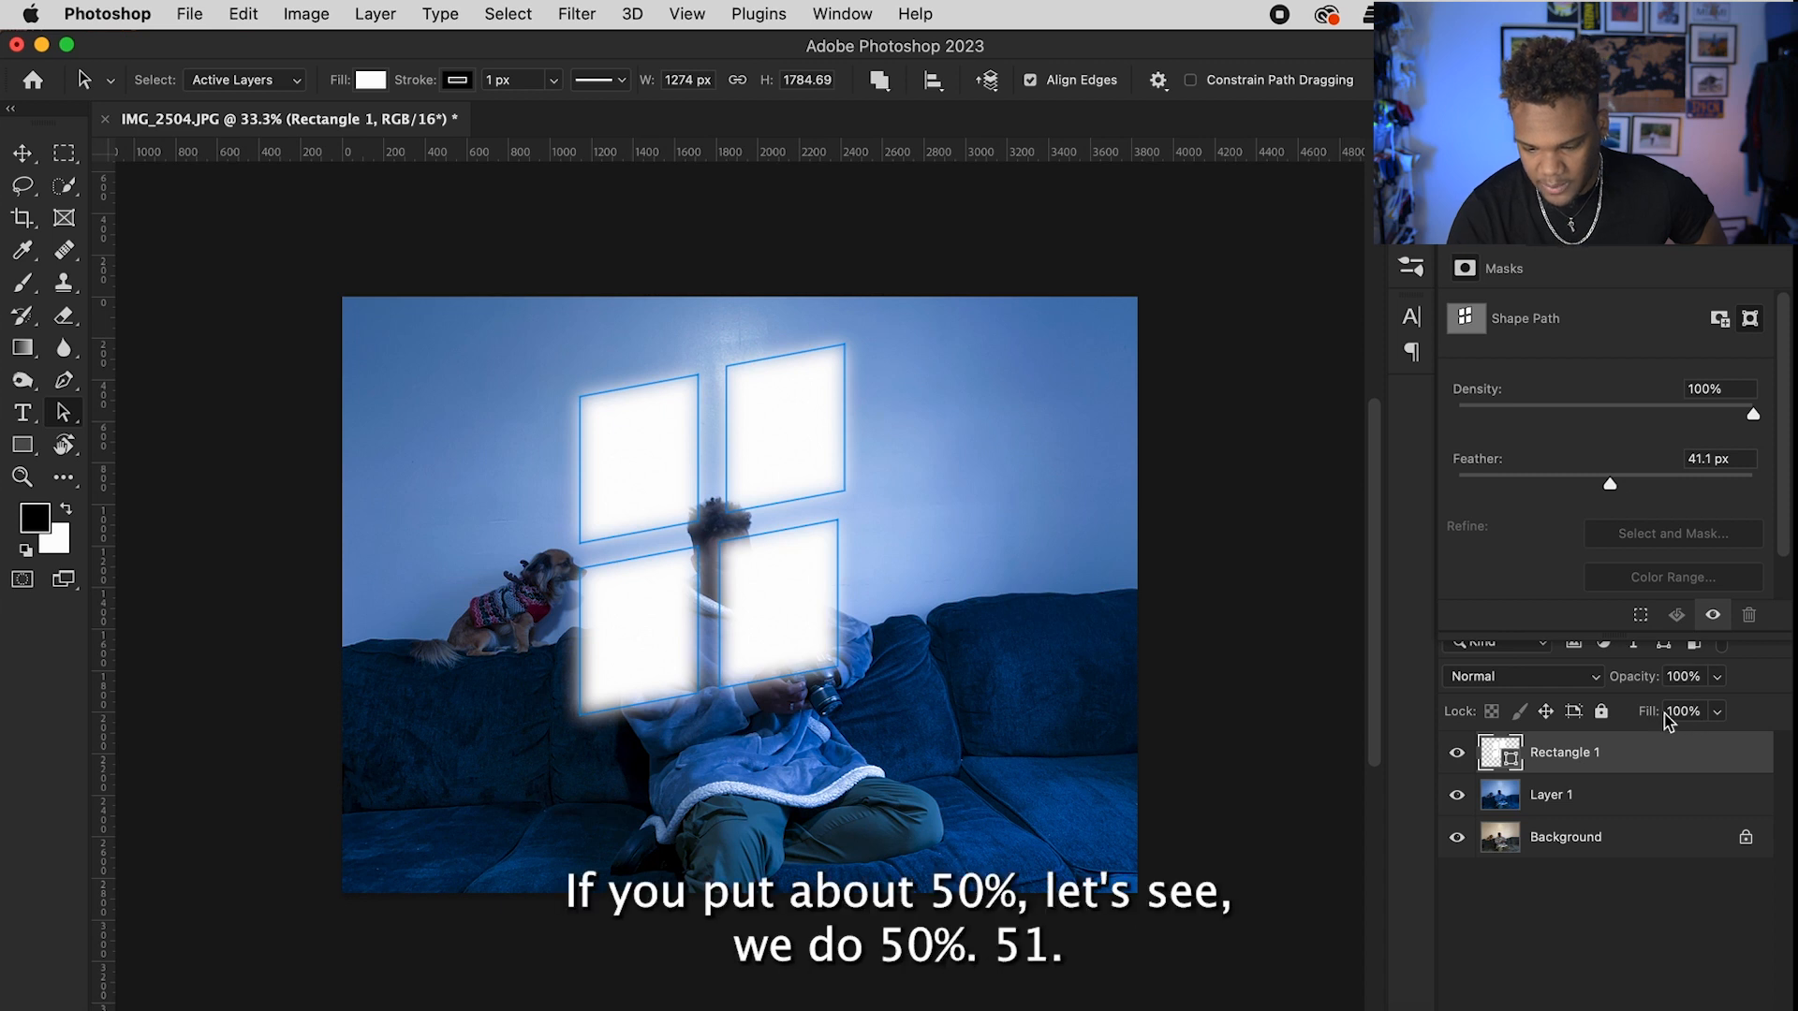
Step: Set the Rectangle 1 layer to Soft Light blend mode with 73% fill
{"action": "left_click_drag", "start_coordinate": [1657, 721], "coordinate": [1597, 718]}
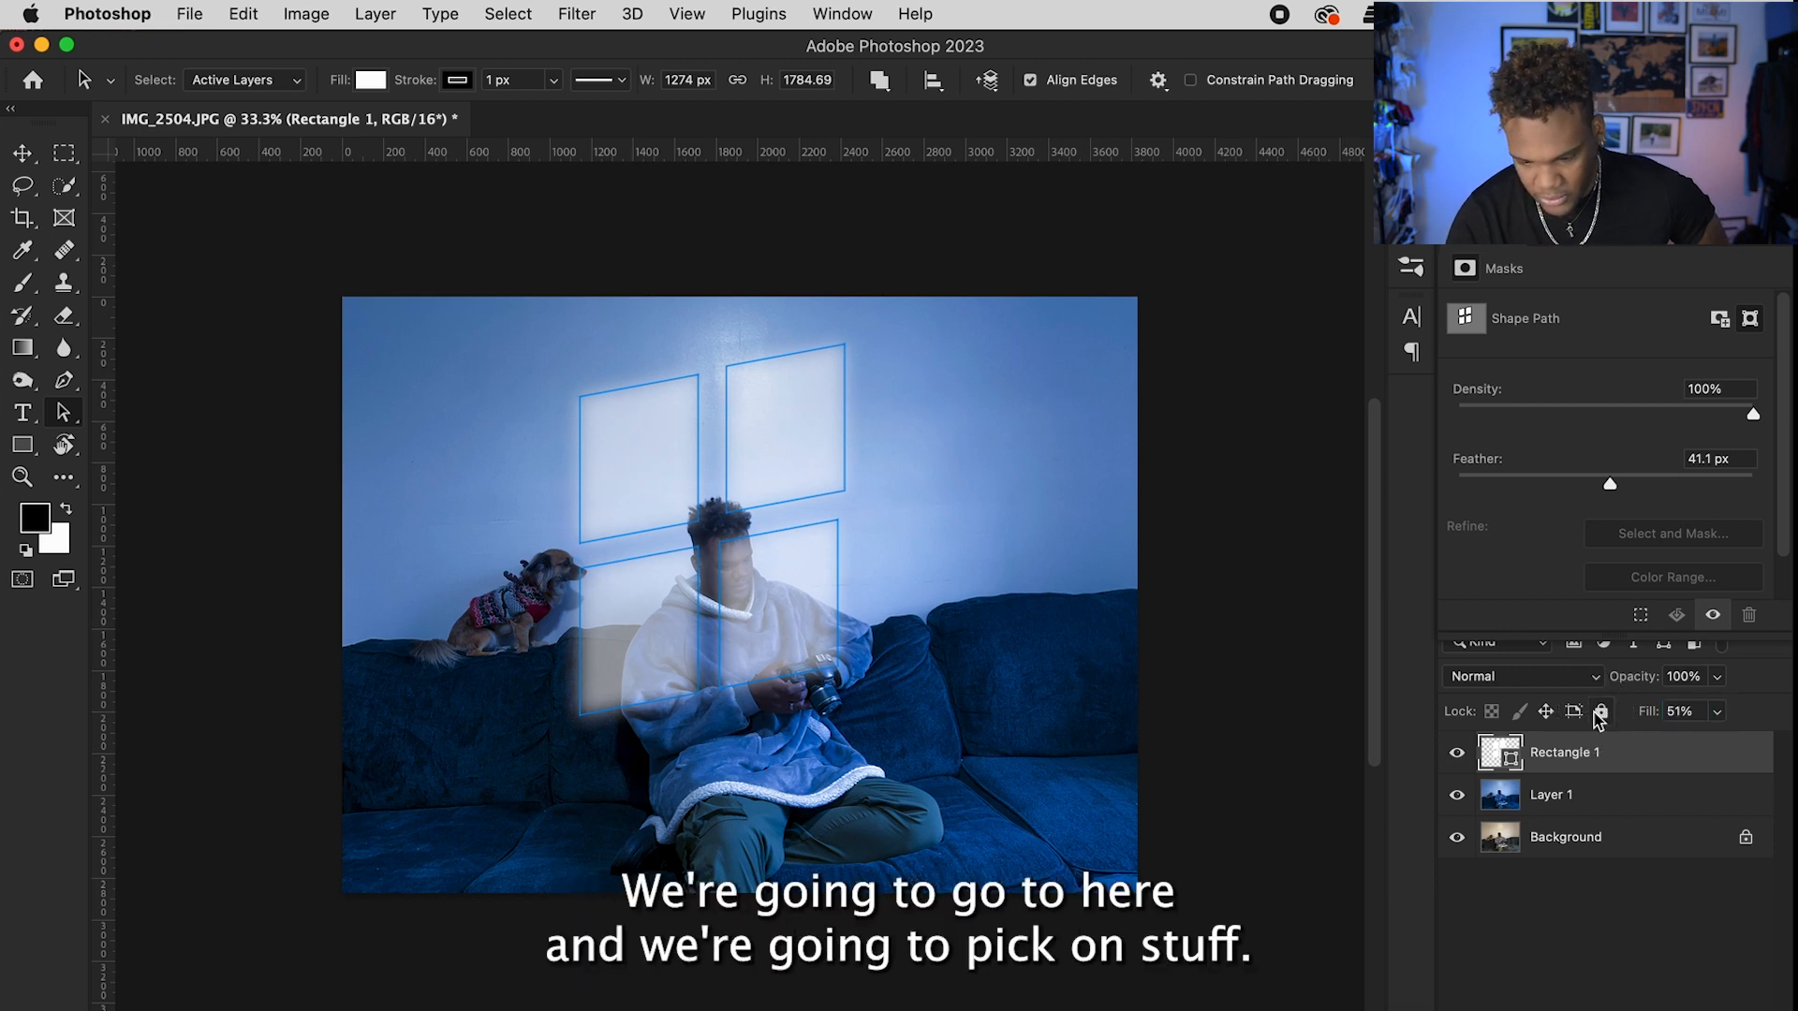
{"action": "left_click", "coordinate": [1544, 681]}
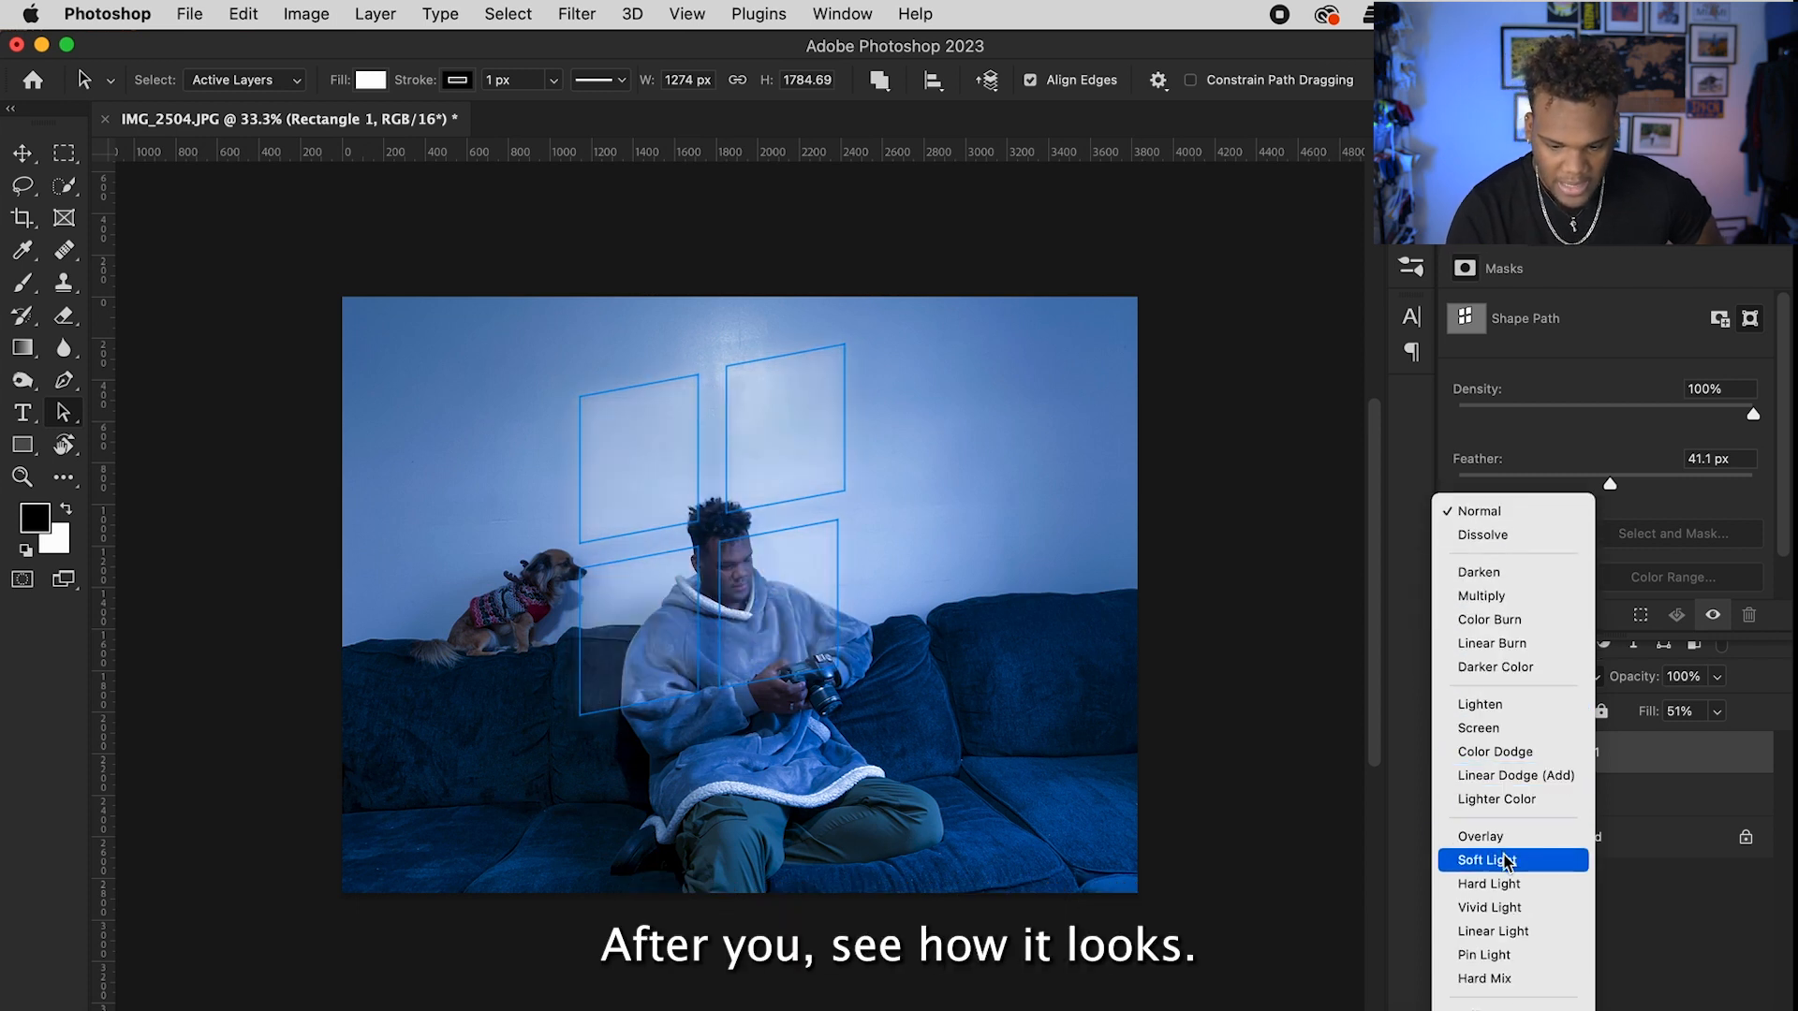
{"action": "left_click", "coordinate": [1506, 860]}
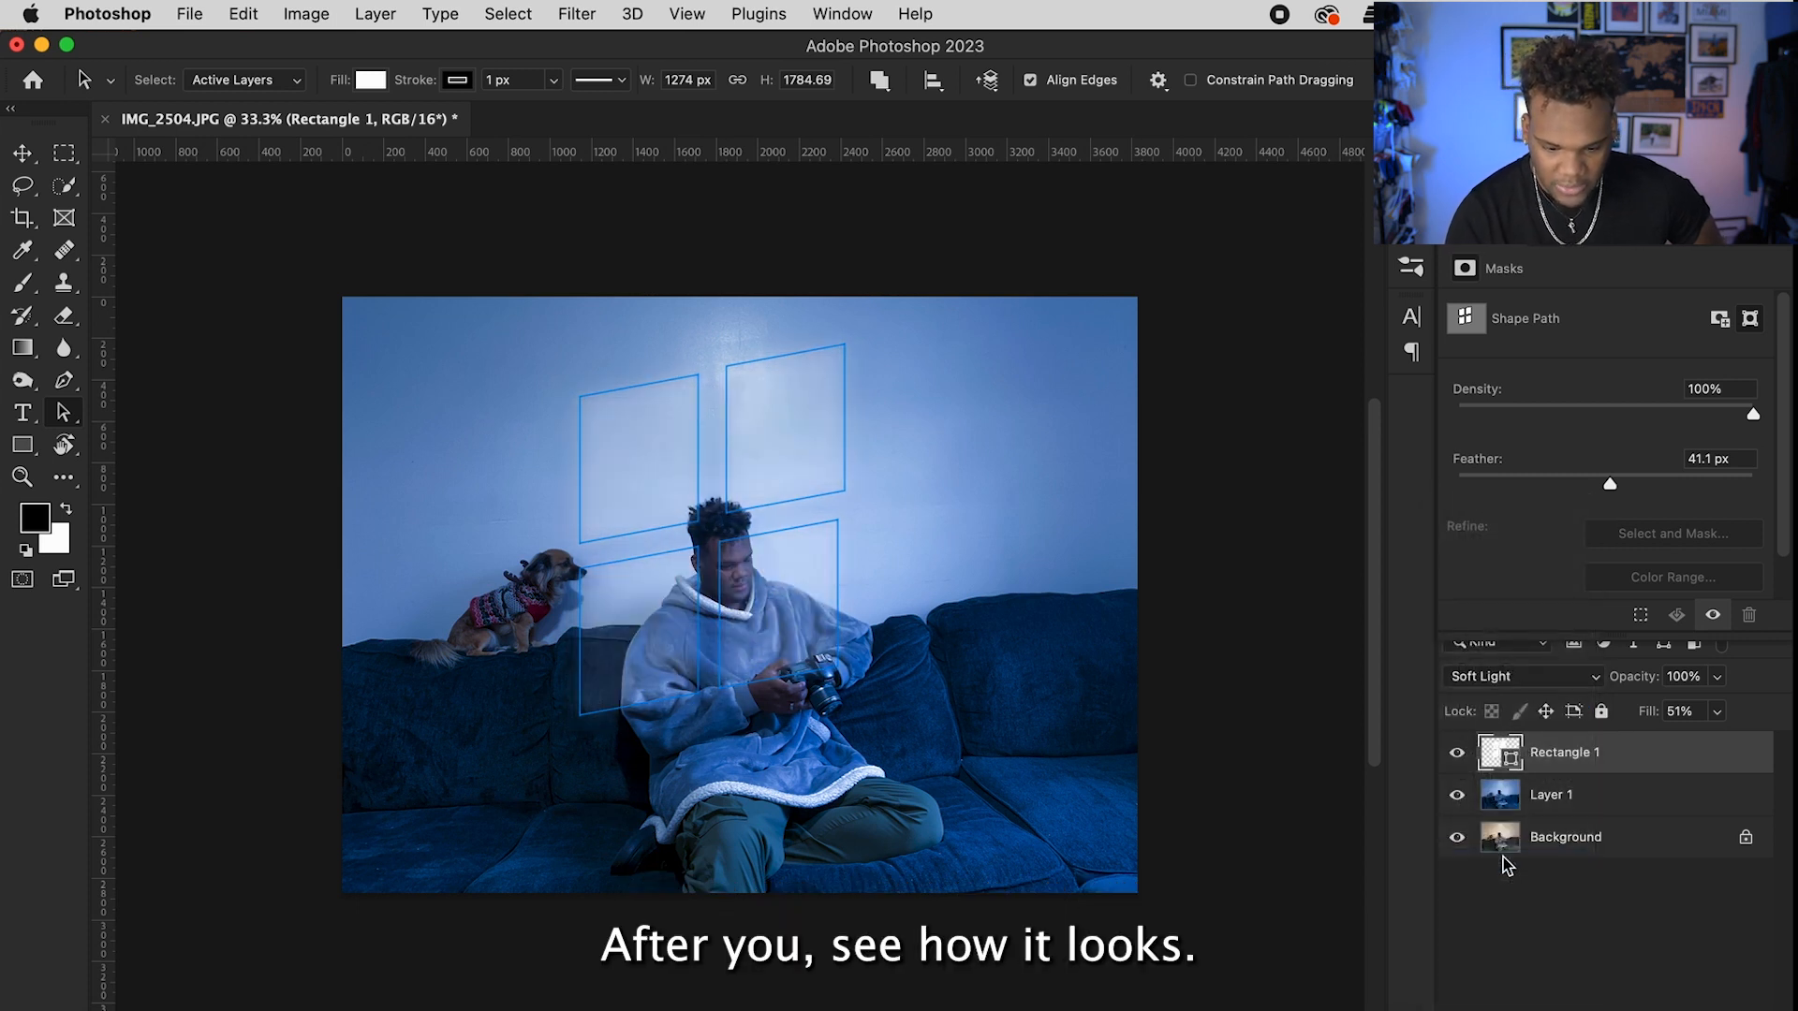
{"action": "left_click", "coordinate": [1525, 930]}
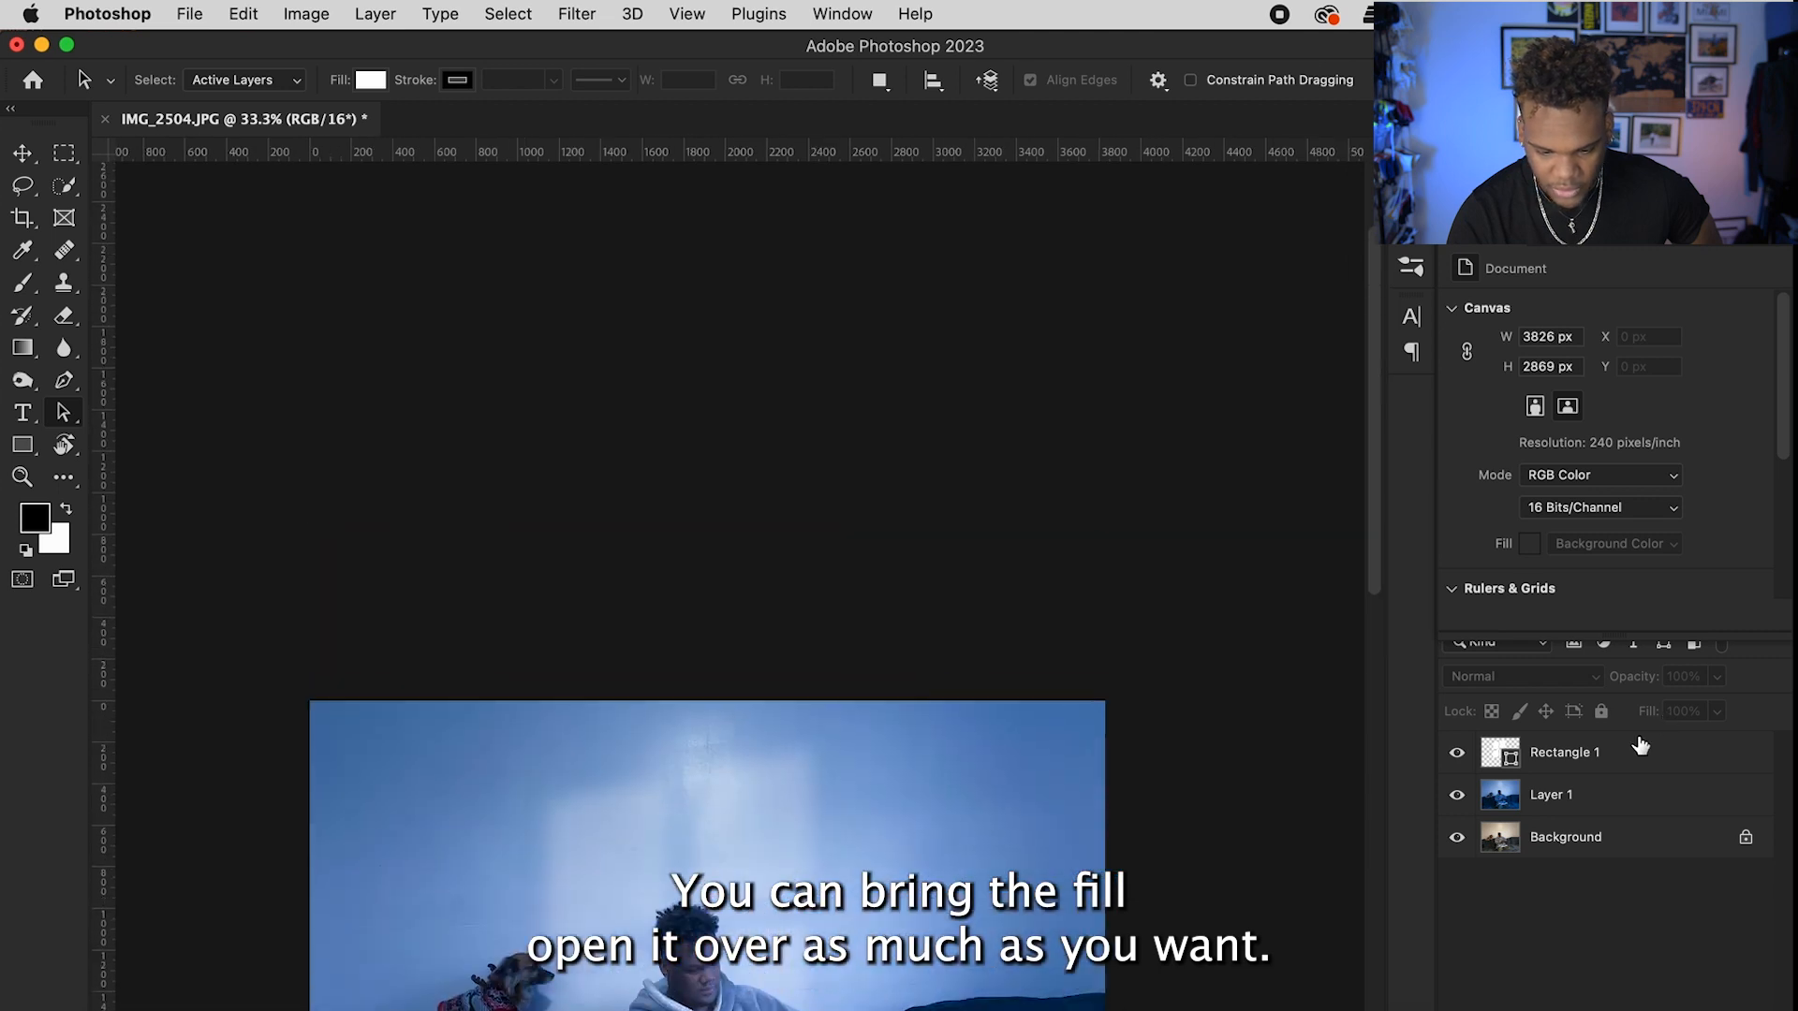
{"action": "scroll", "coordinate": [1159, 750], "scroll_direction": "down", "scroll_amount": 10}
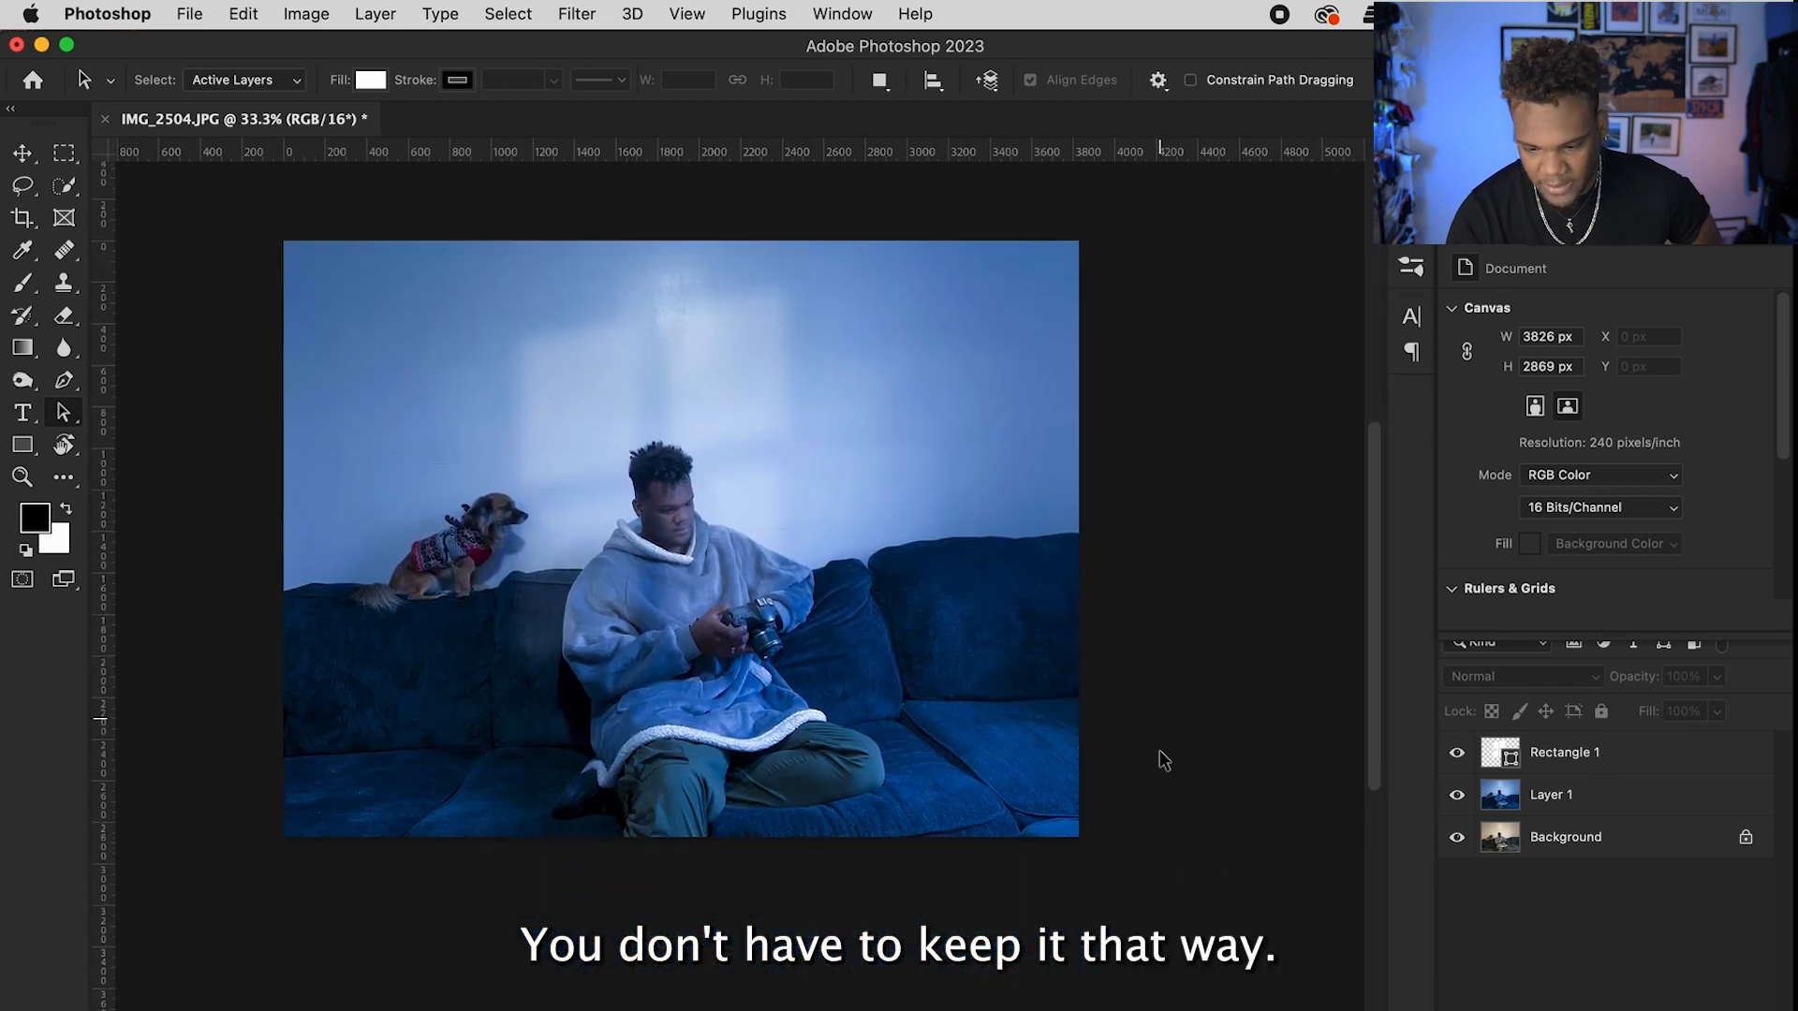
{"action": "left_click", "coordinate": [1573, 752]}
{"action": "left_click_drag", "start_coordinate": [1648, 721], "coordinate": [1656, 715]}
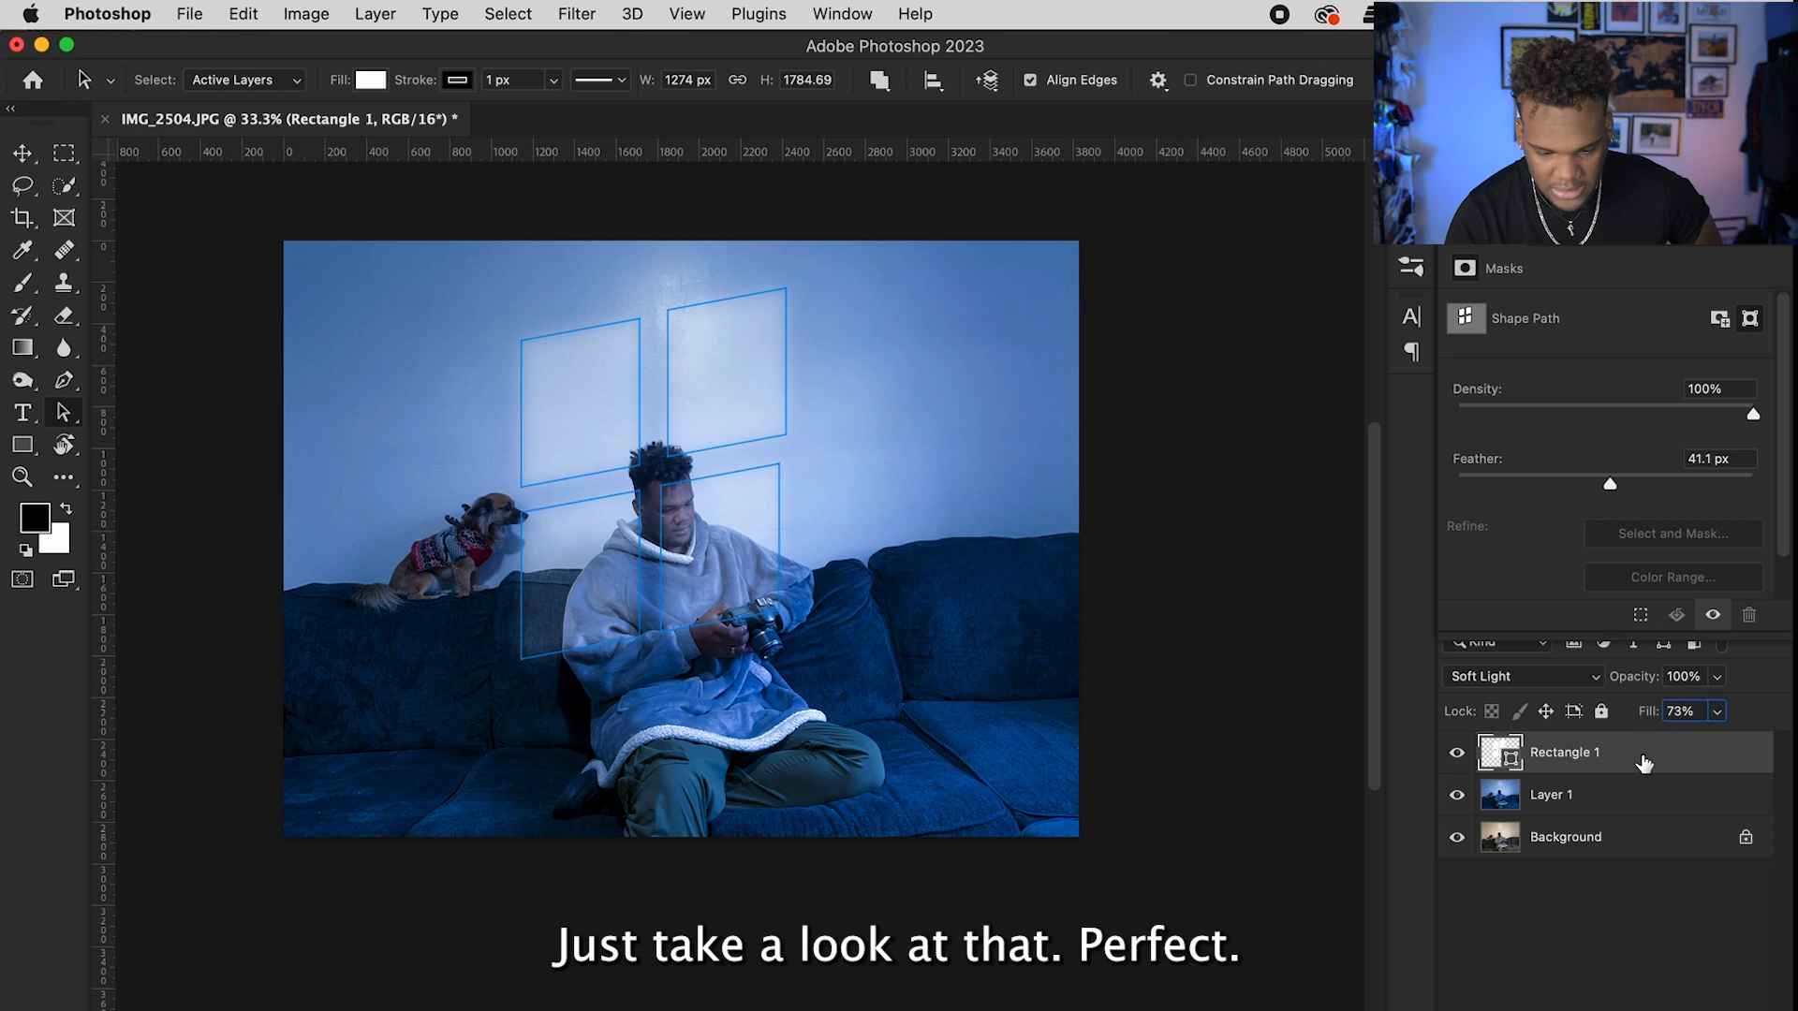
{"action": "left_click", "coordinate": [1582, 891]}
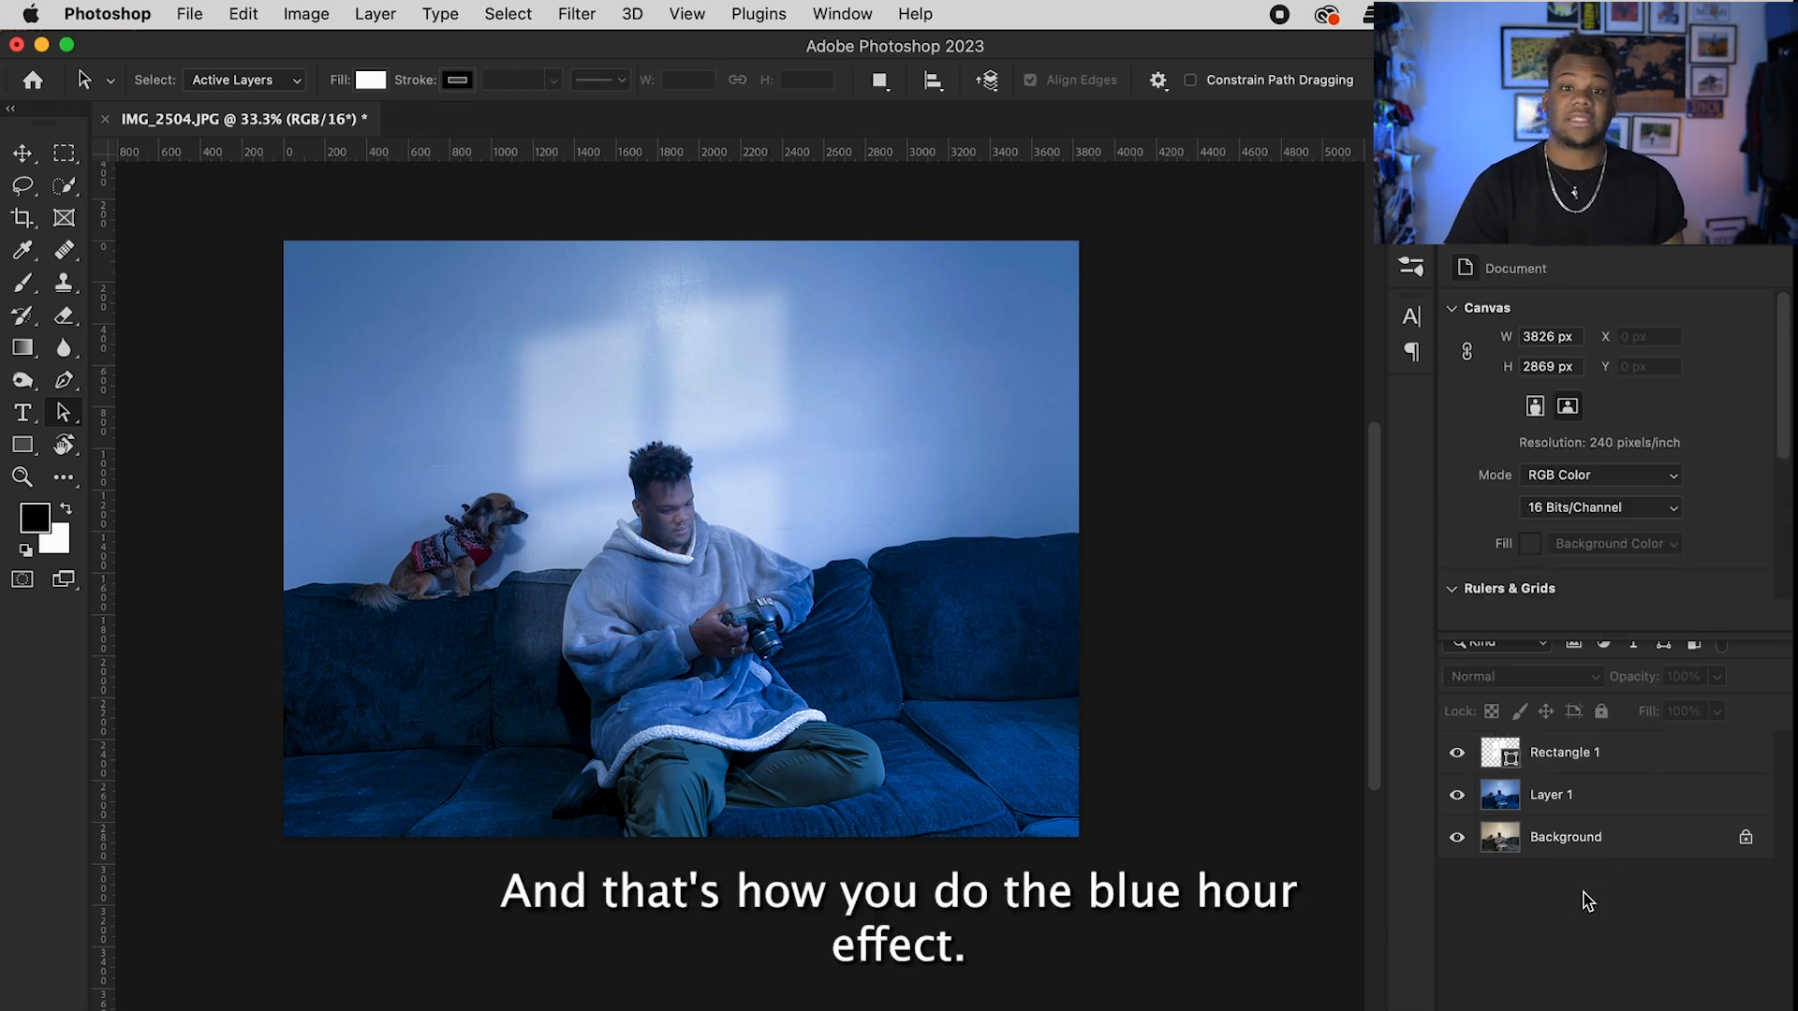